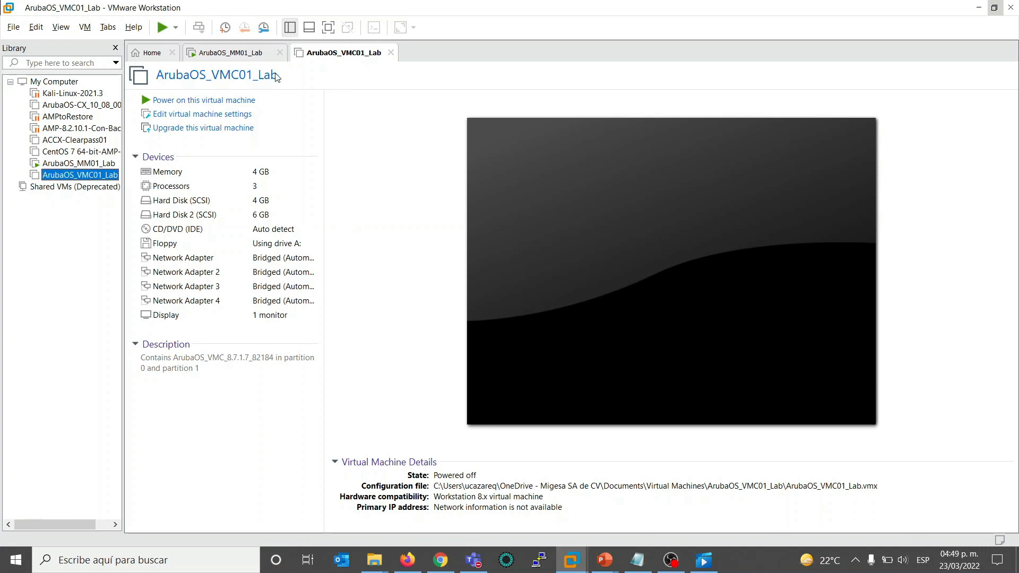
- Power on the ArubaOS_VMC01_Lab virtual machine and boot the AOS-P0 entry
click(208, 101)
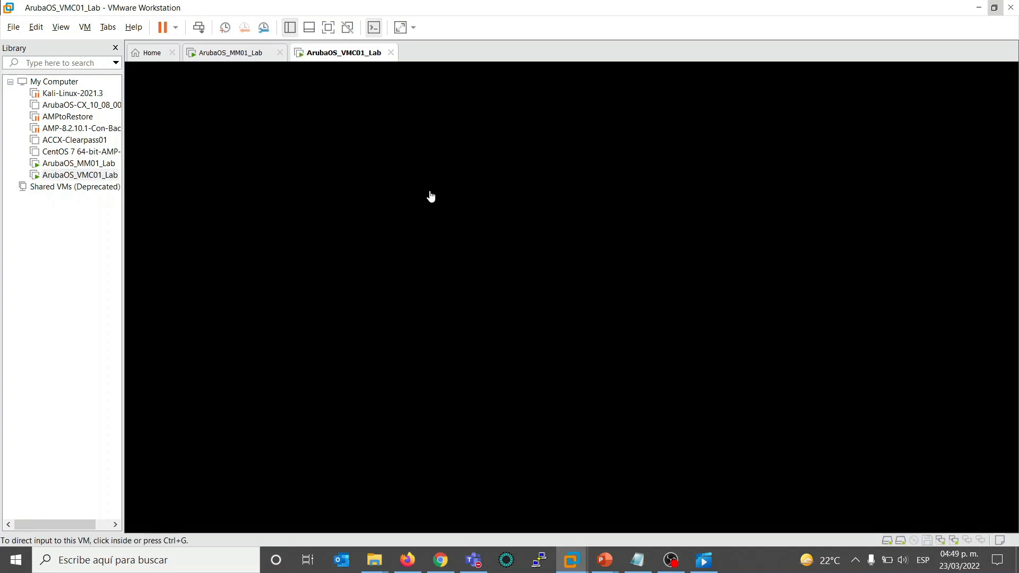
click(557, 267)
key(Return)
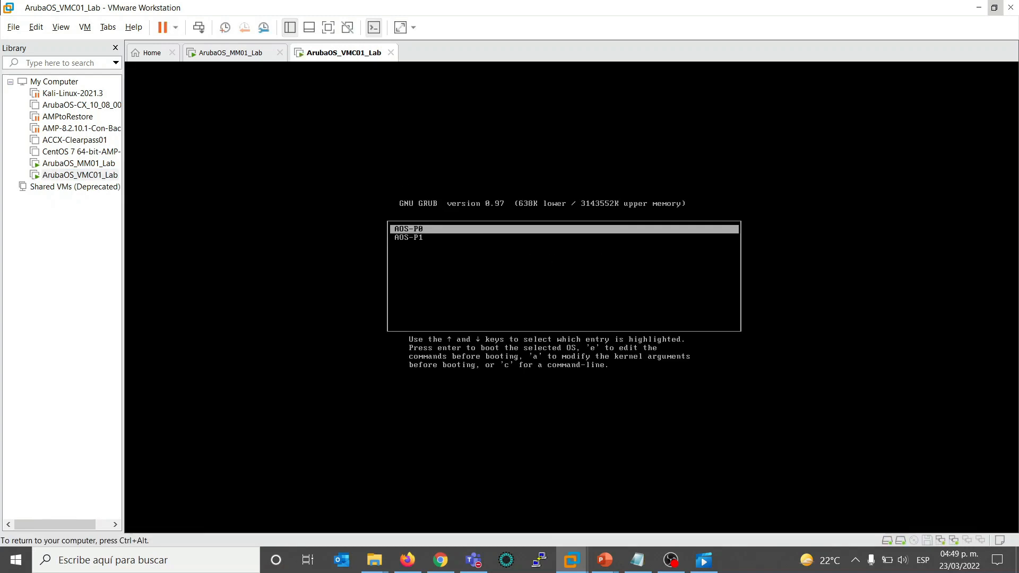
key(Return)
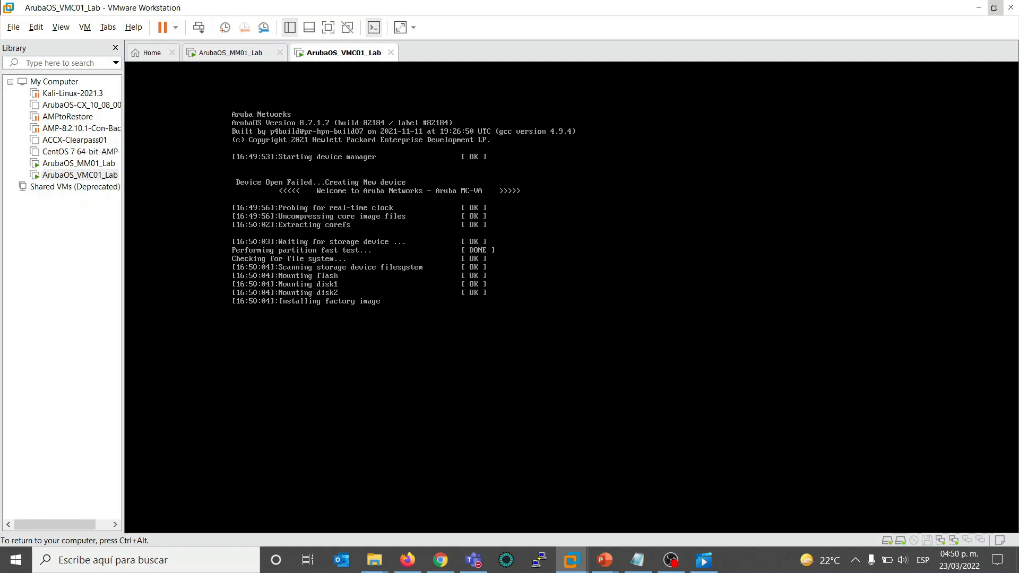
- Release the console input and shut down the ArubaOS_VMC01_Lab guest, confirming the shutdown
key(ctrl+alt)
right_click(55, 177)
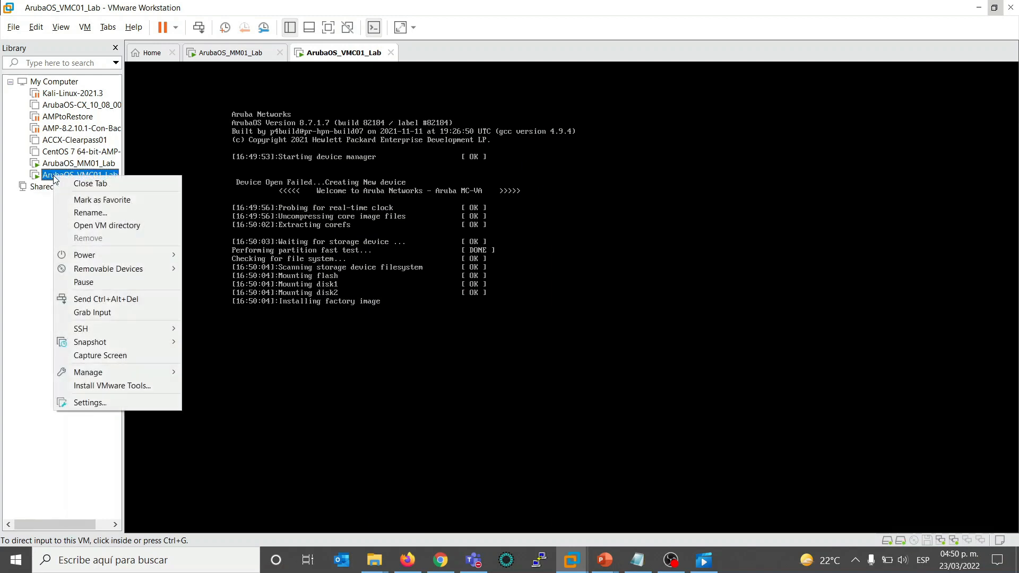
mouse_move(138, 256)
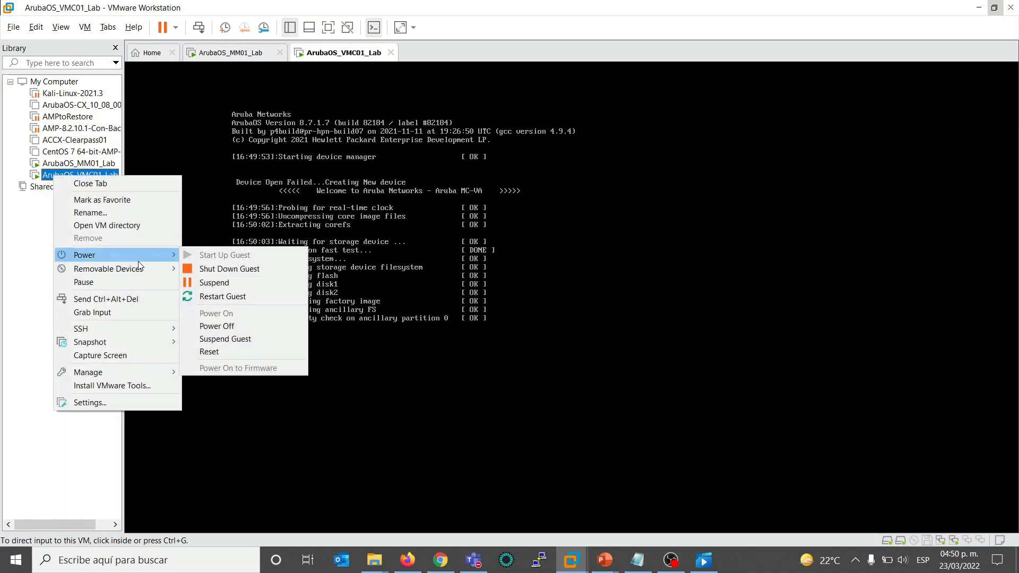
click(250, 269)
click(537, 303)
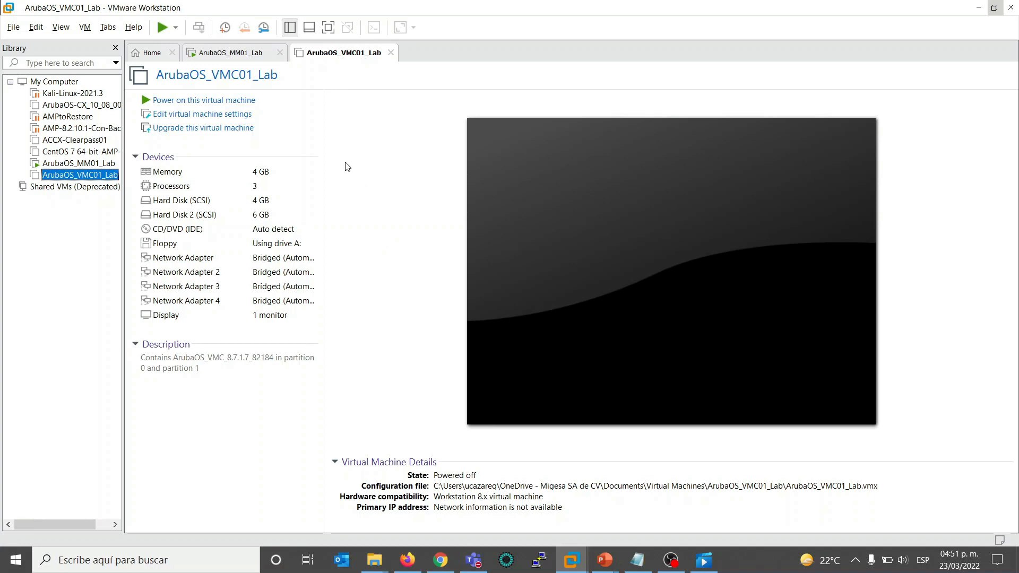
- Power the ArubaOS_VMC01_Lab virtual machine back on and boot the AOS-P0 entry again
click(237, 101)
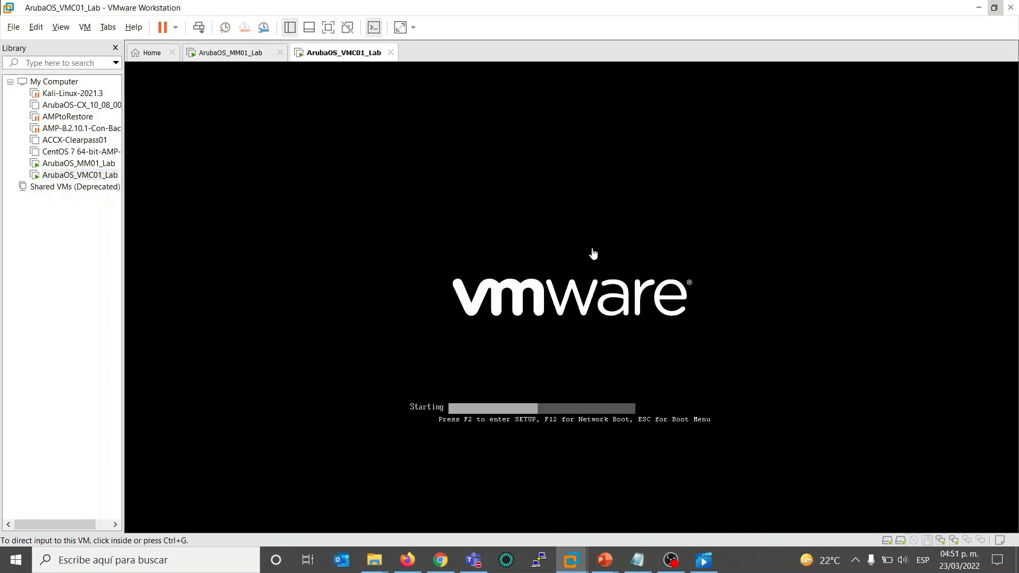
click(550, 244)
key(Return)
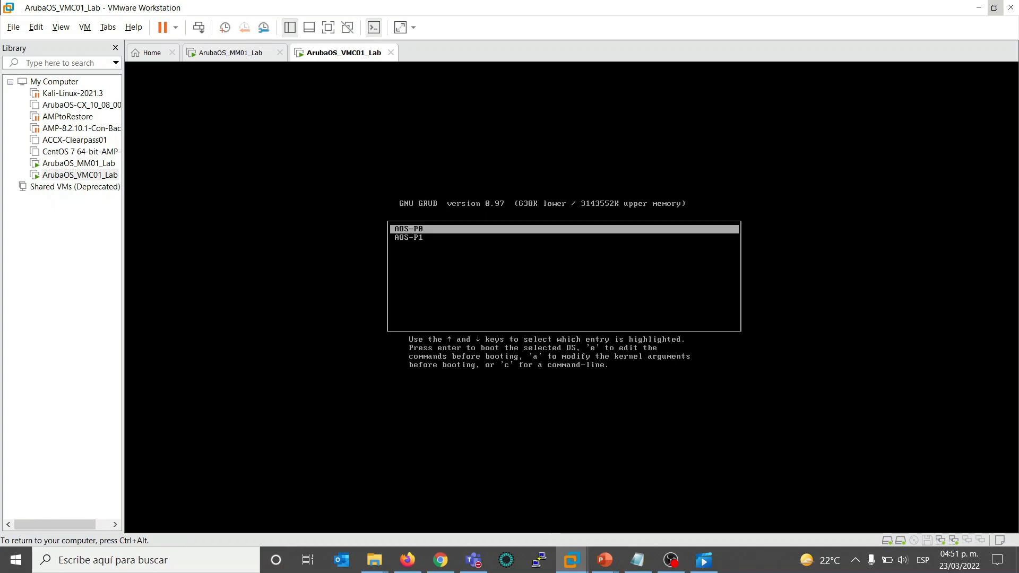
key(Return)
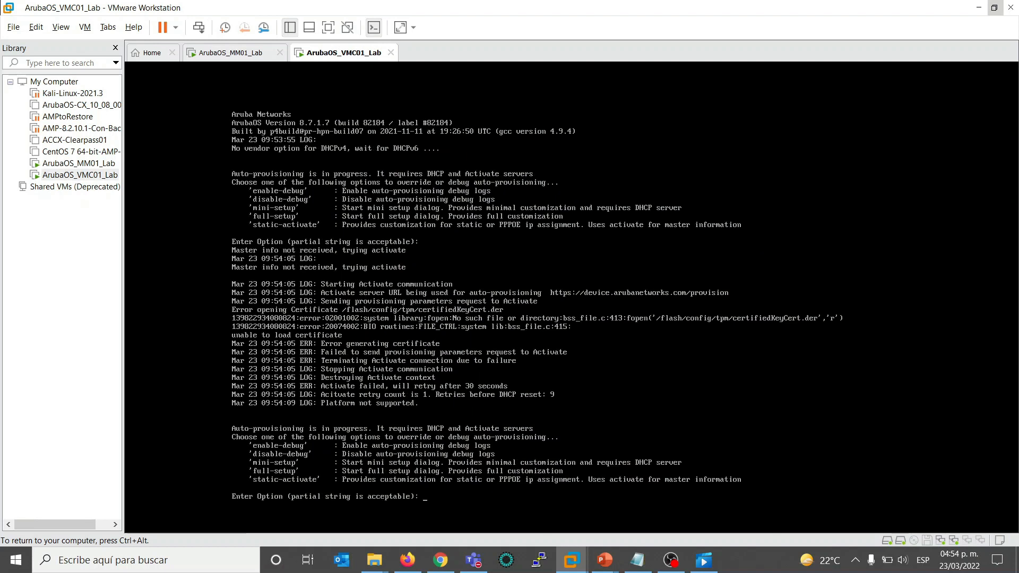
- Stop auto-provisioning and start the full setup dialog with the option full, answering yes to the confirmation
text(full)
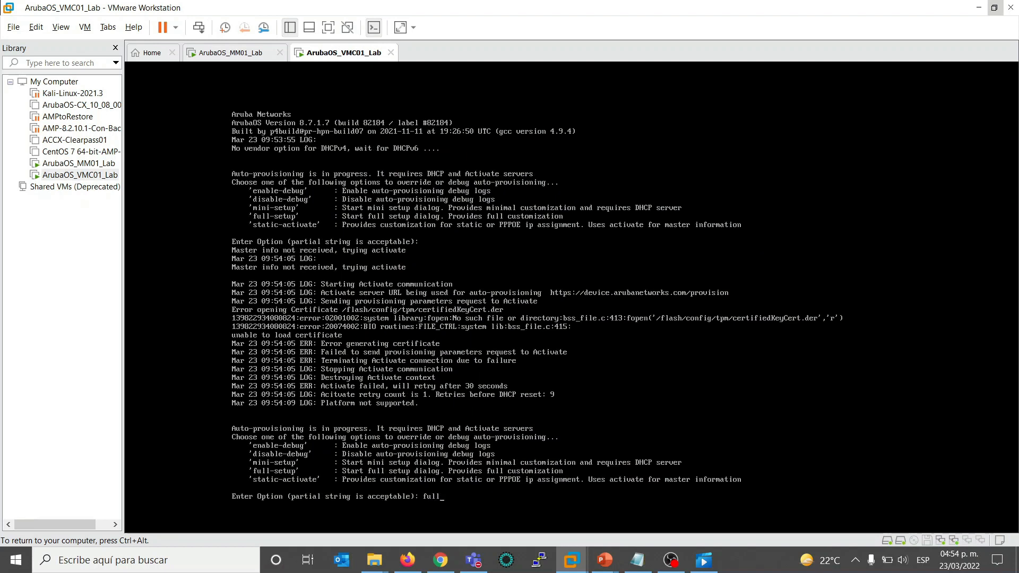
key(Return)
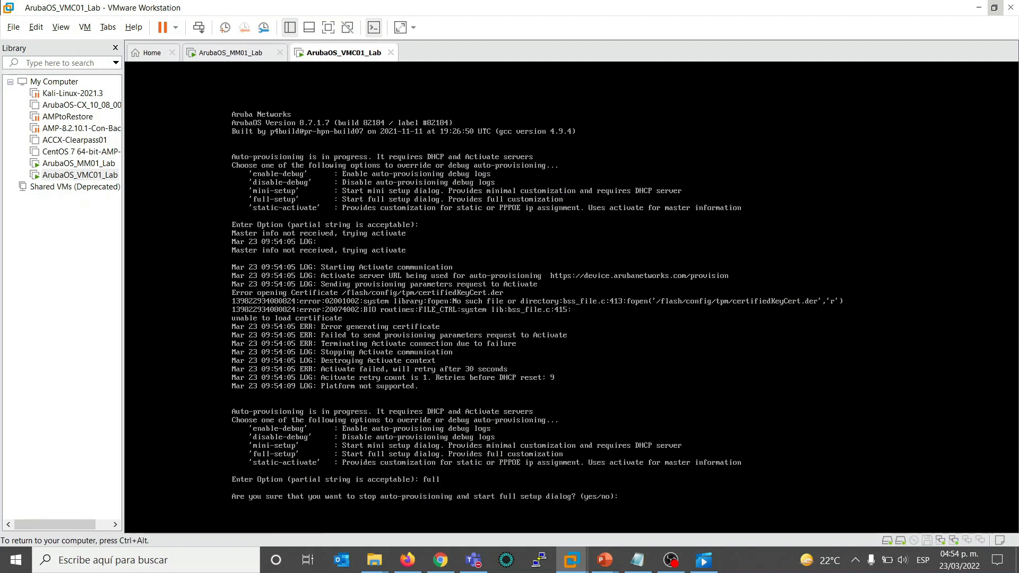
text(yes)
key(Return)
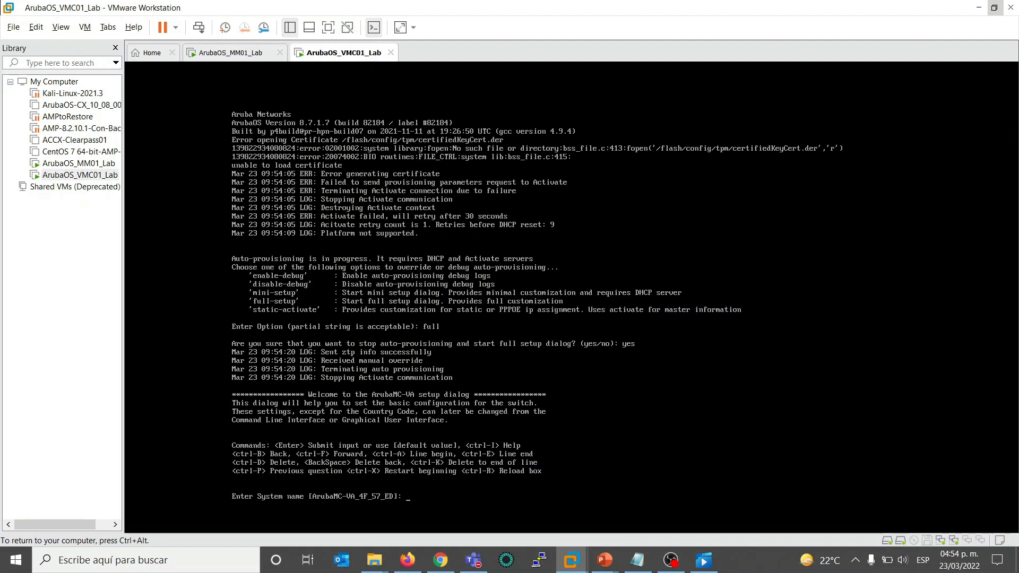
- Set the system name to VMC01_Lab and the switch role to md
text(VMC01)
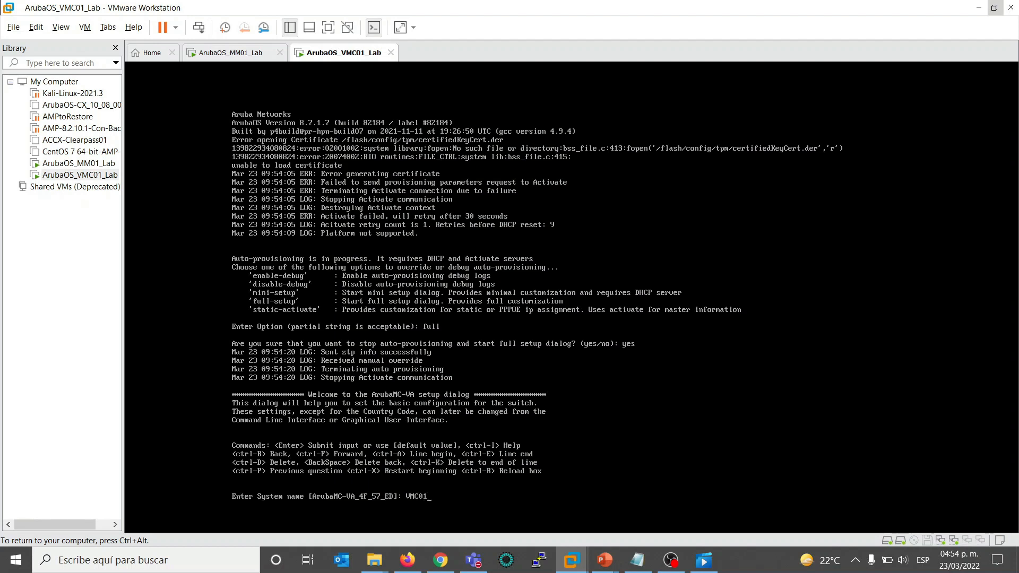
text(la)
key(BackSpace)
key(BackSpace)
text(_Lab)
key(Return)
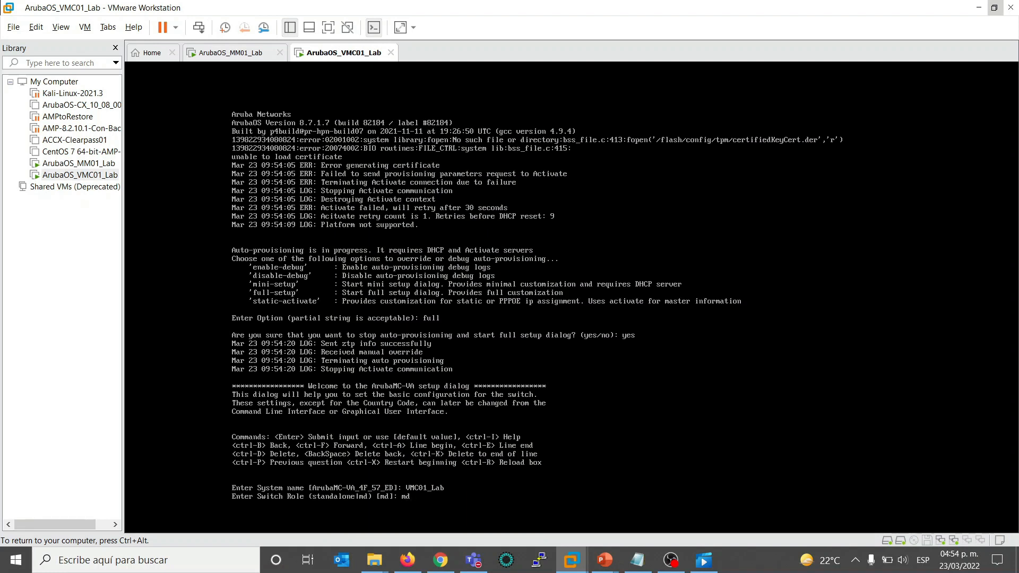
key(Return)
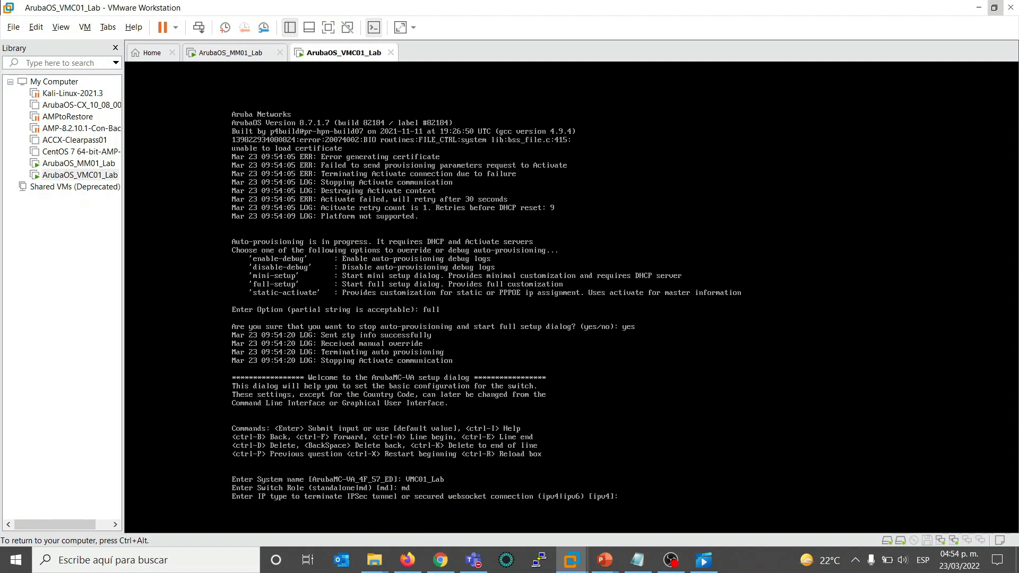
- Accept ipv4 as the IPSec tunnel IP type and set the master switch IP address to 192.168.1.200
key(Return)
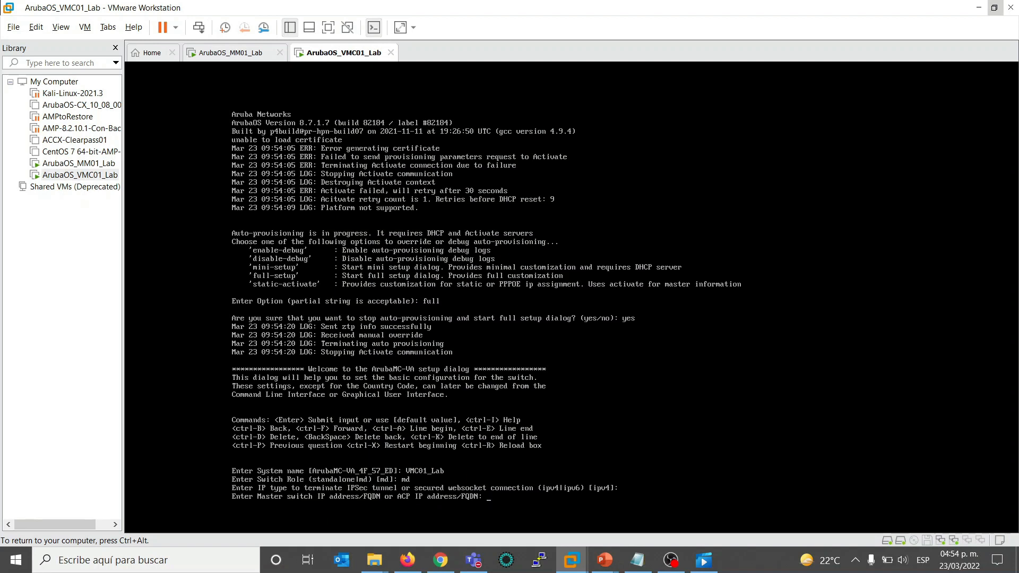
text(45B)
key(BackSpace)
key(BackSpace)
text(192.168.1.200)
key(Return)
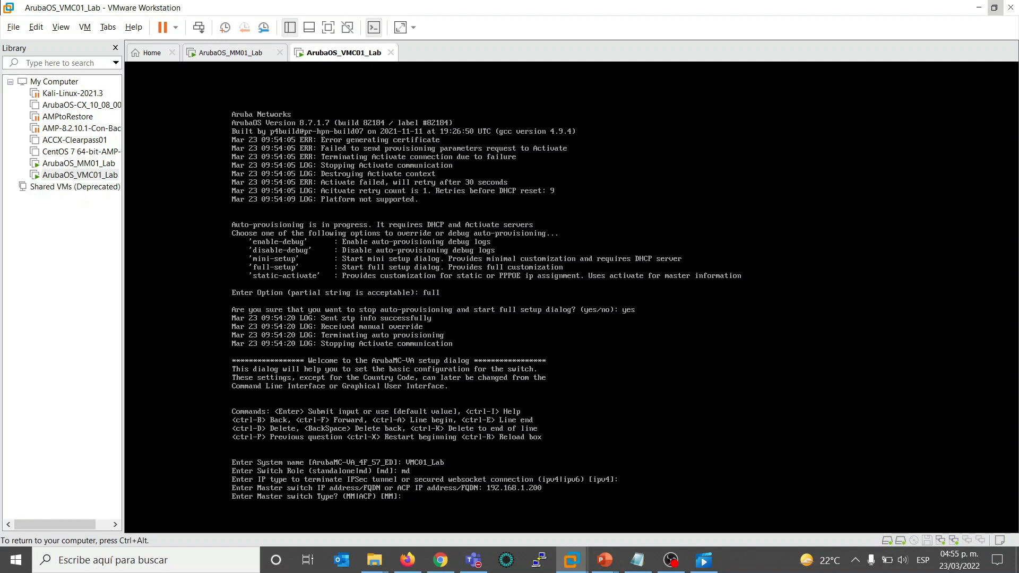
- Accept the master switch defaults: type MM, no to both VPN concentrator questions, yes to Virtual Mobility Master, and PSKwithIP authentication
key(Return)
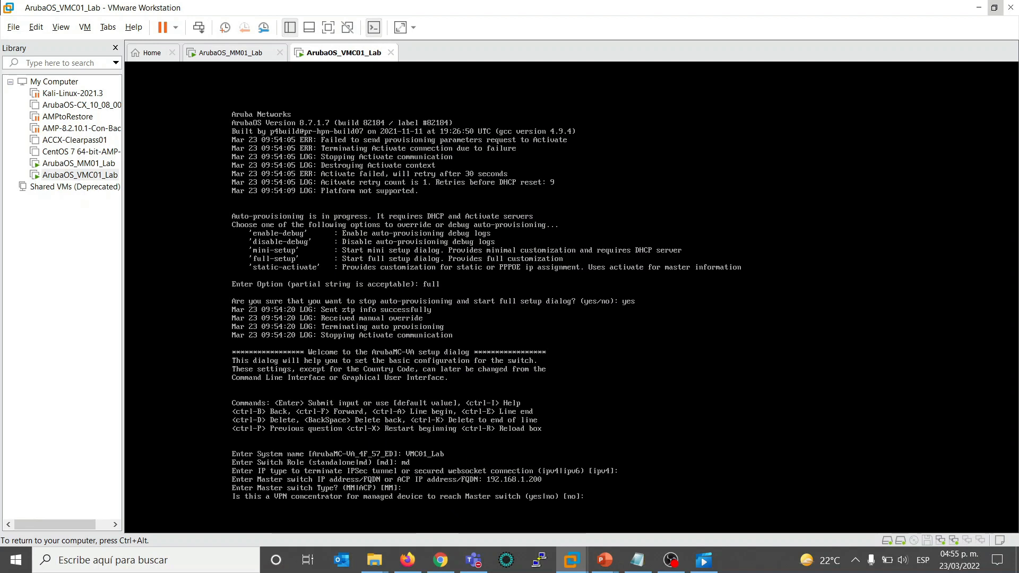
key(Return)
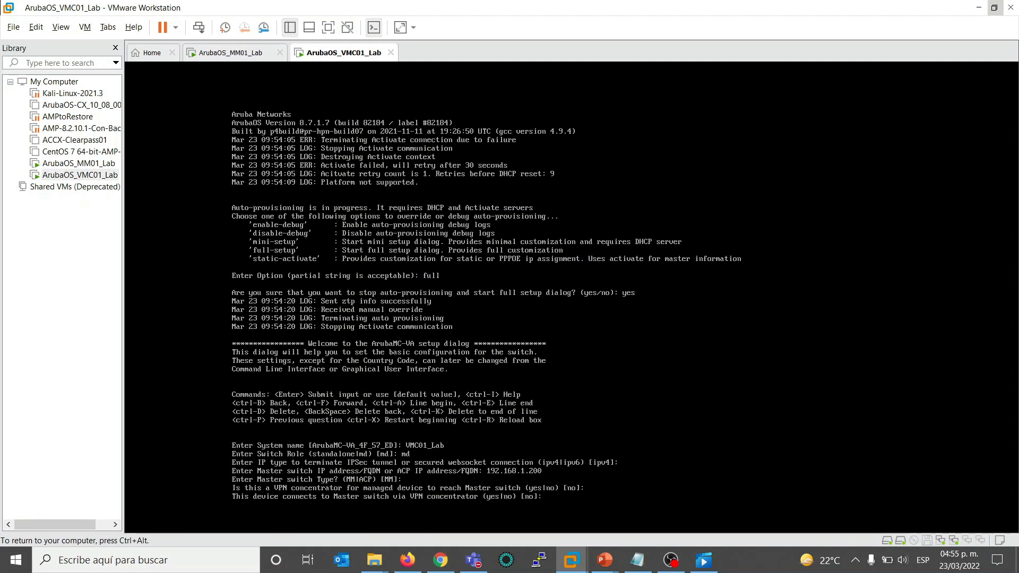
key(Return)
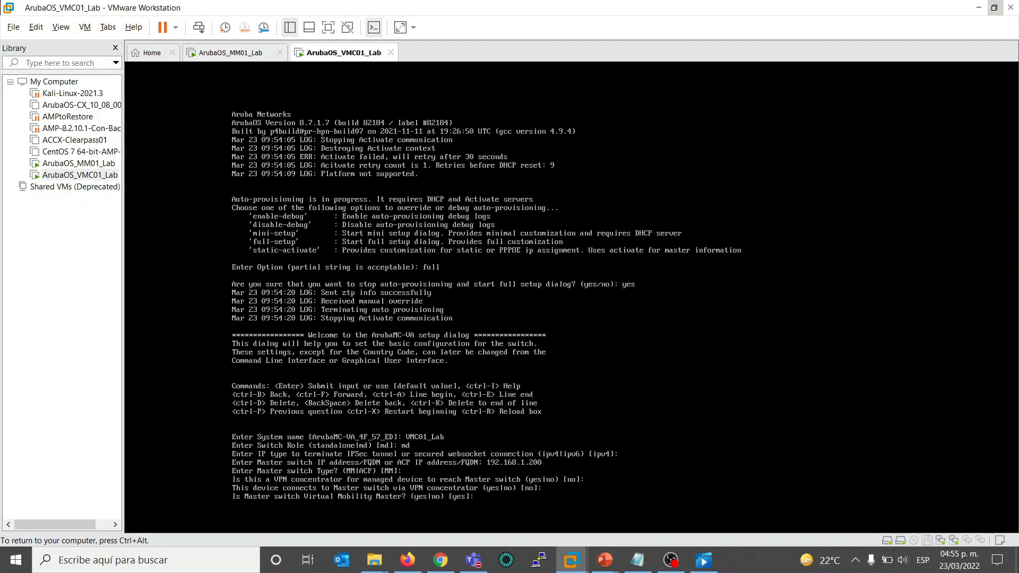
key(Return)
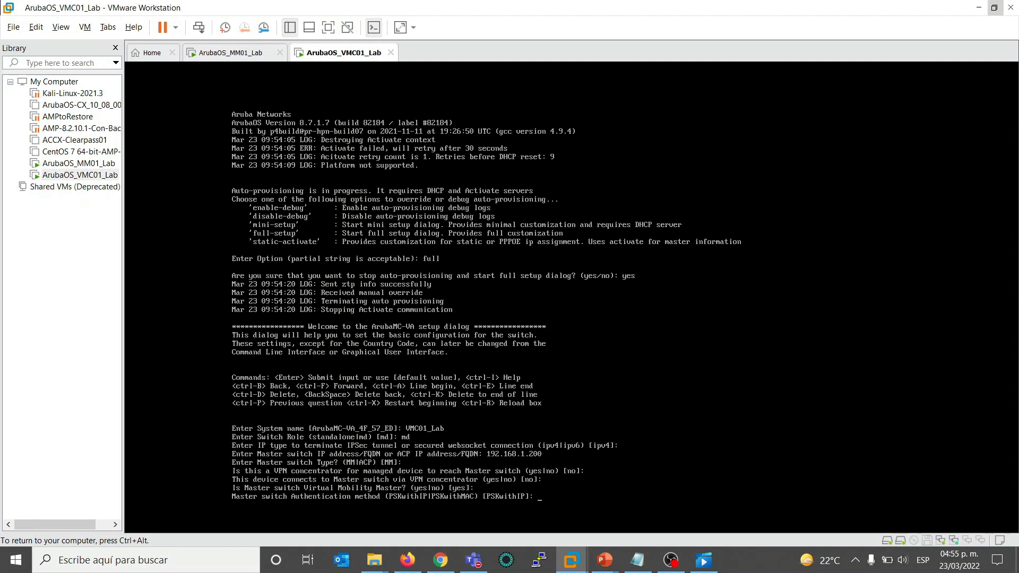
key(Return)
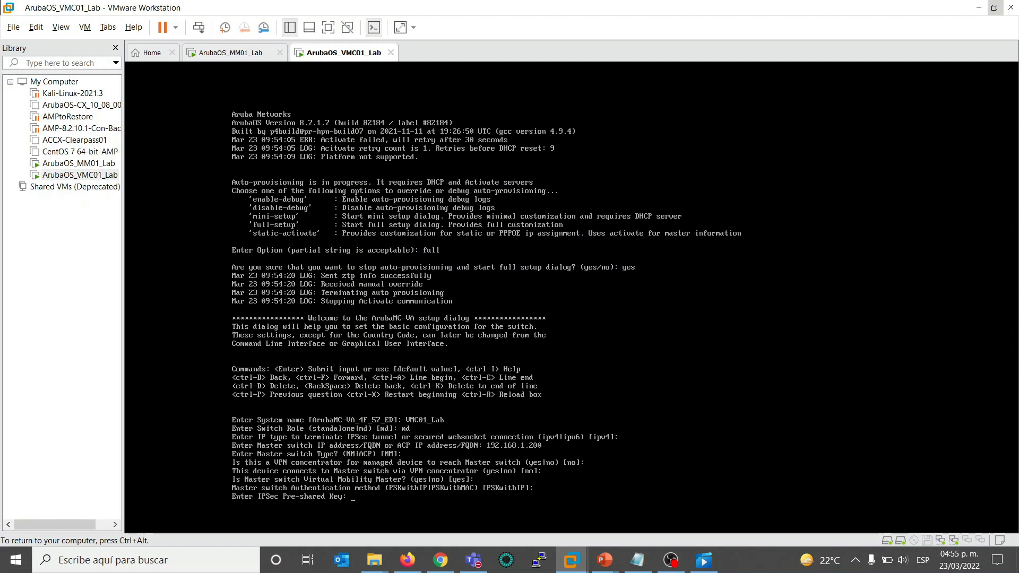
- Try to enter and confirm the IPSec pre-shared key
text(*********)
key(Return)
text(****)
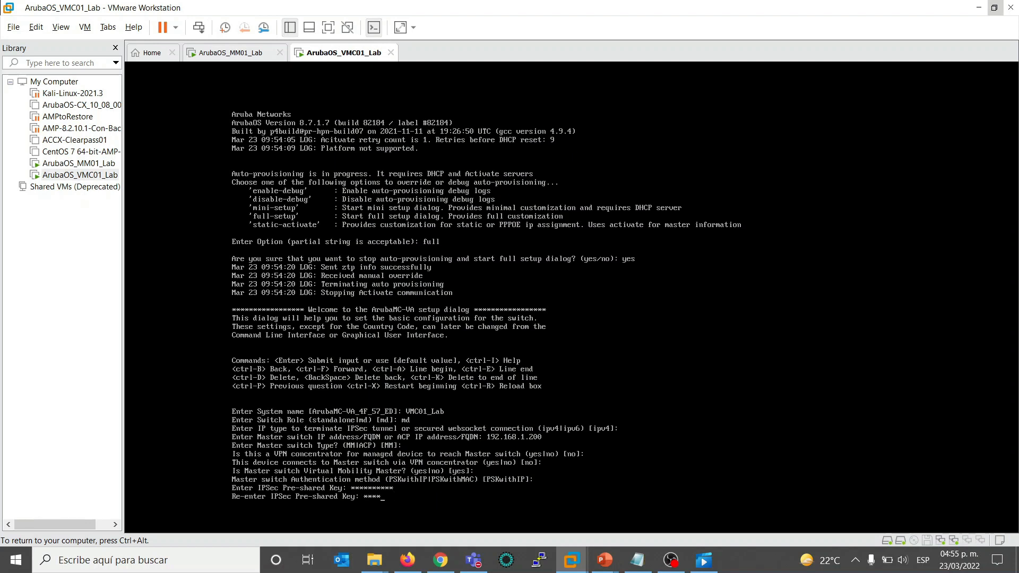
text(*****)
key(Return)
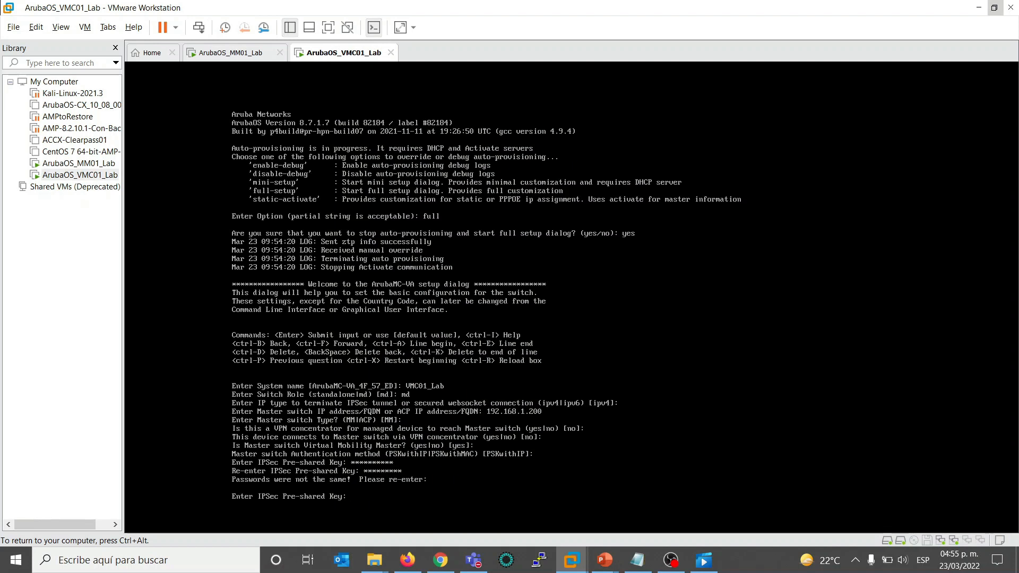
- Enter the IPSec pre-shared key again and repeat the same key at the confirmation
text(*********)
key(Return)
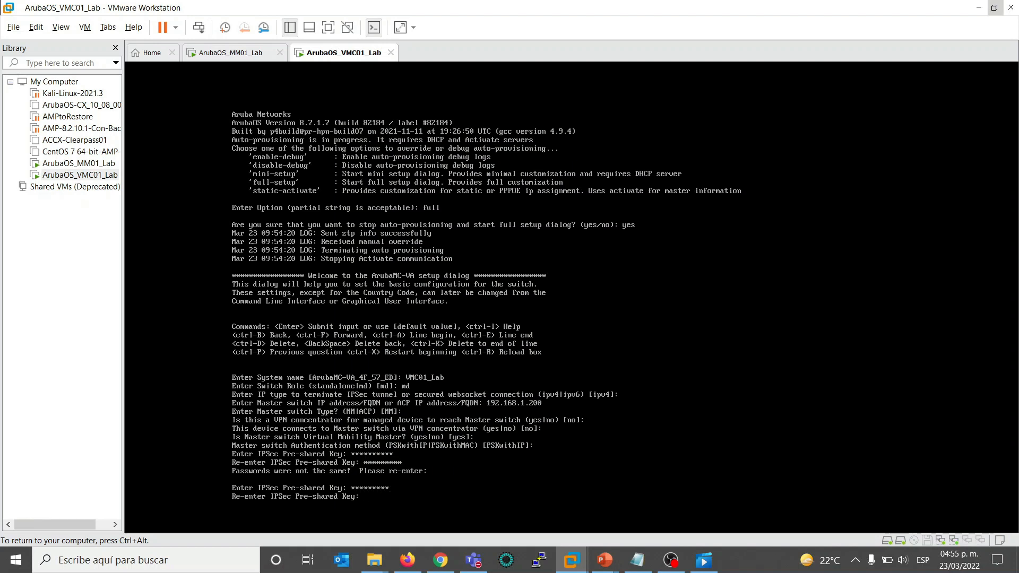
text(*********)
key(Return)
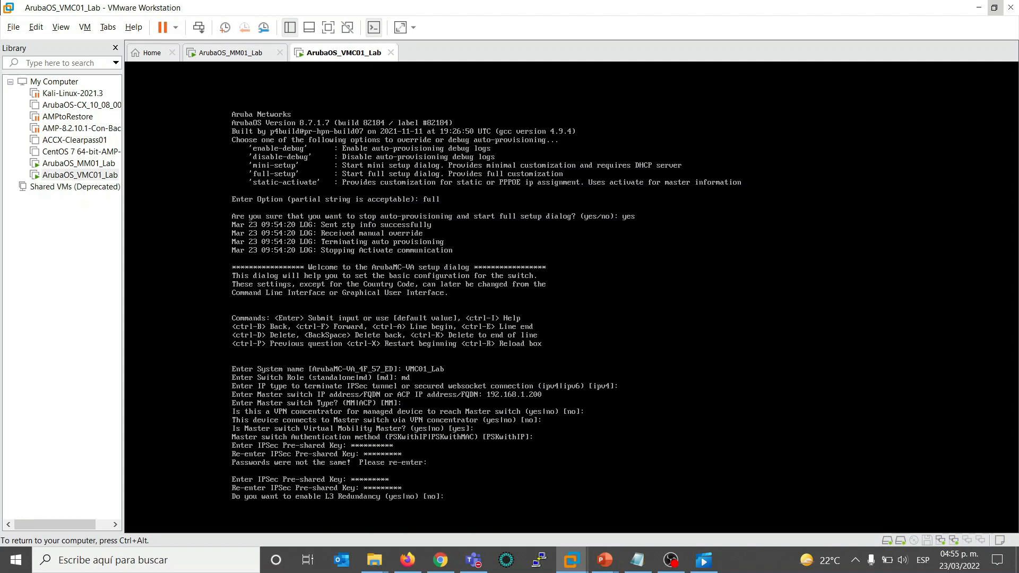
- Decline L3 redundancy and accept the uplink defaults: VLAN 1, port GE 0/0/0, access mode and static IP assignment
key(Return)
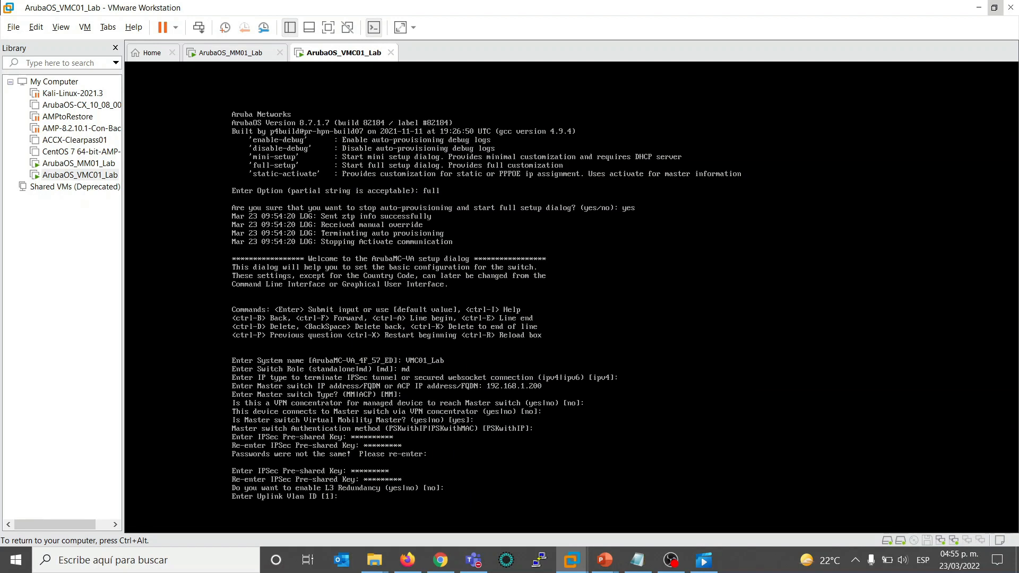
key(Return)
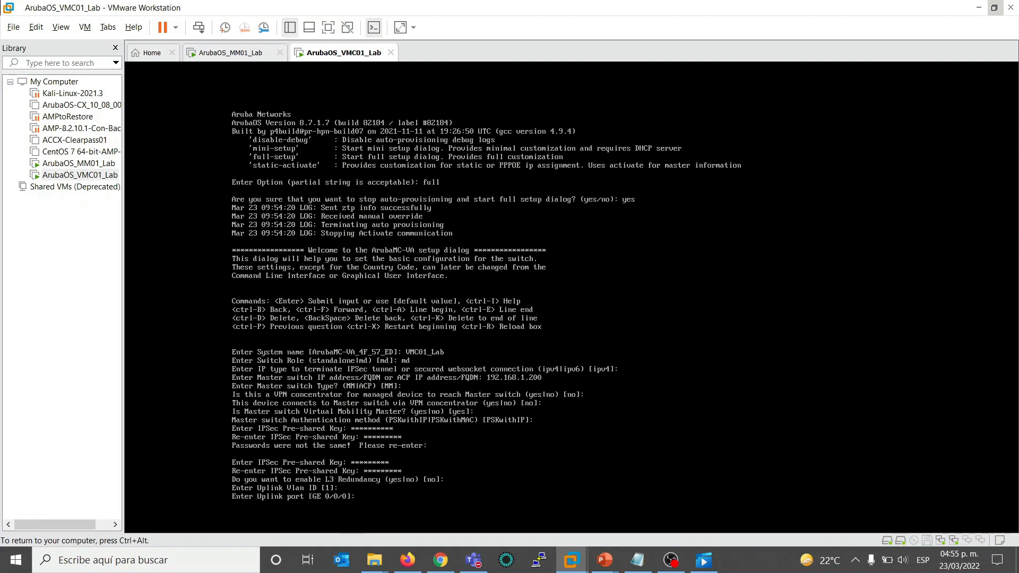
key(Return)
key(Return)
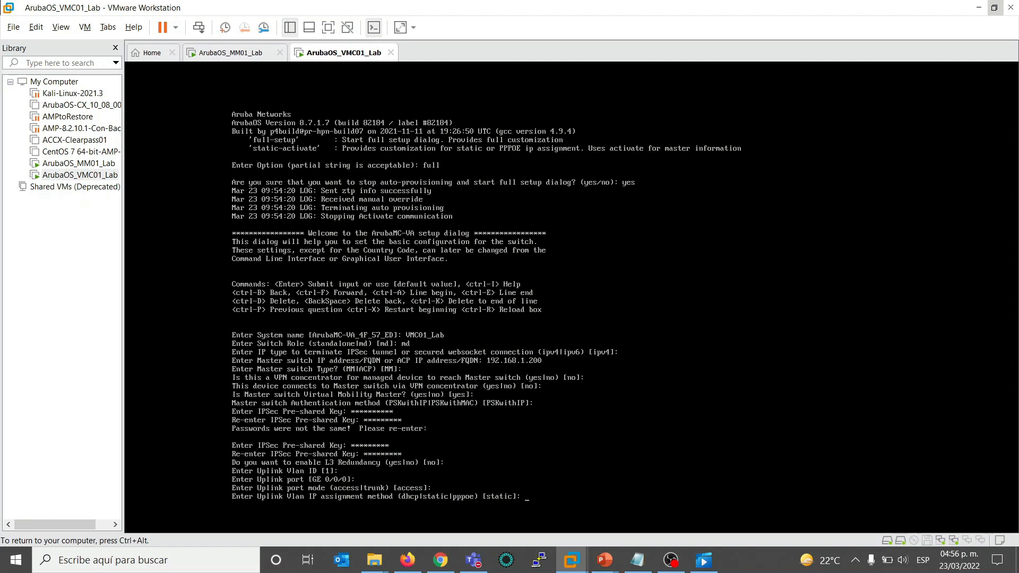
key(Return)
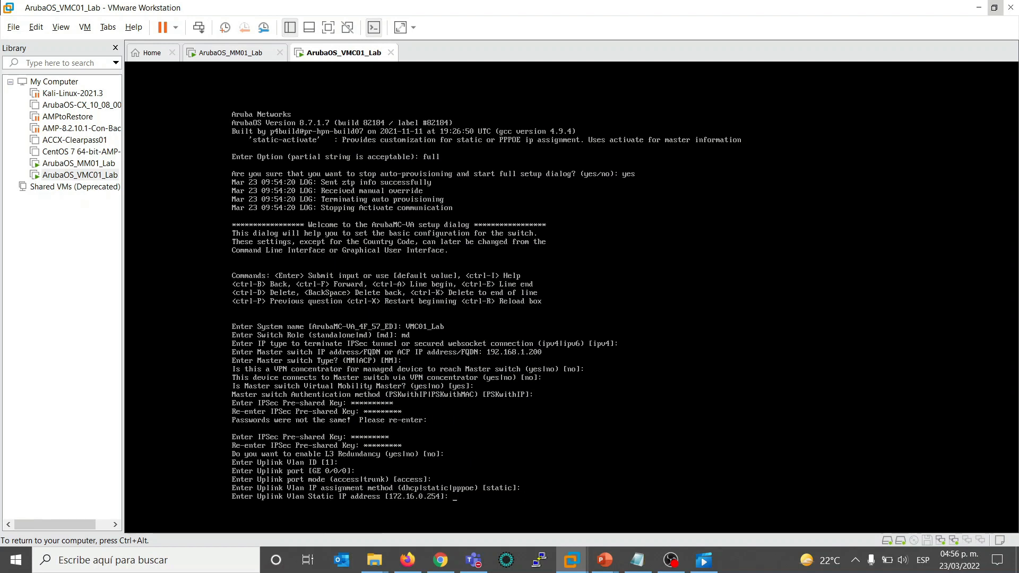
- Set the uplink VLAN static IP address to 192.168.1.208 with netmask 255.255.255.0
text(192.168.1.208)
key(Return)
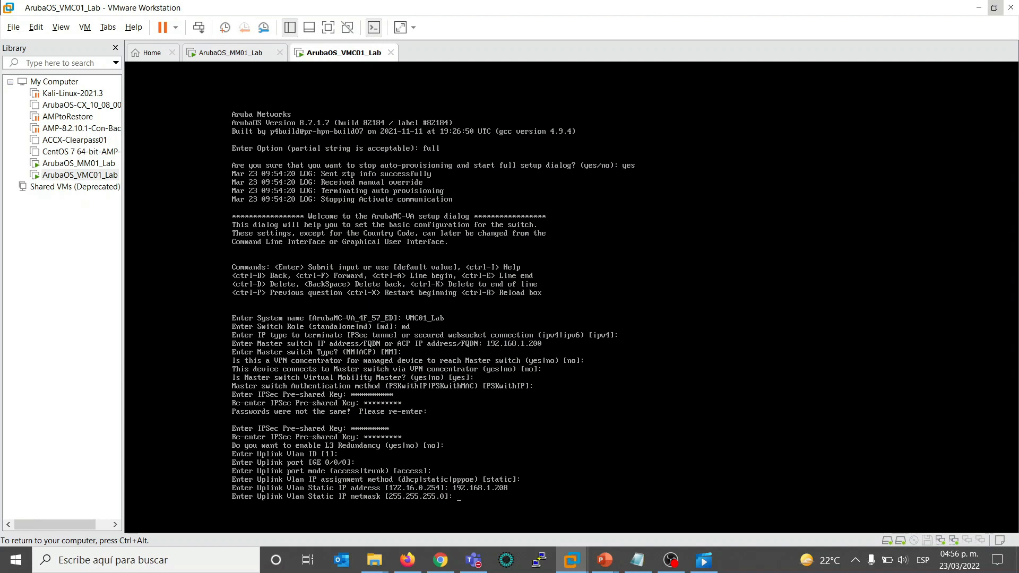
key(Return)
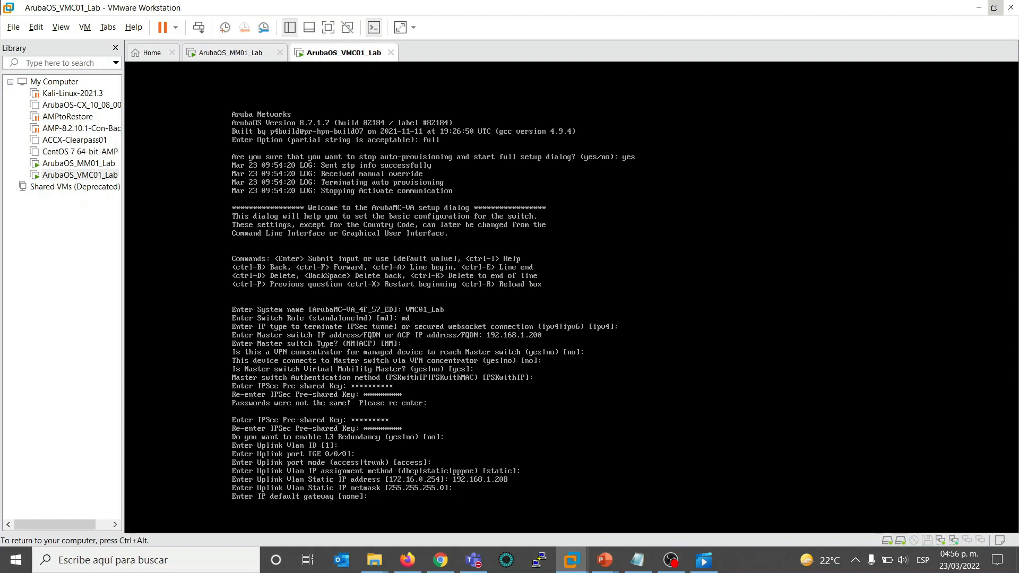
- Set the IP default gateway to 192.168.1.1
text(192.168.1.1)
key(Return)
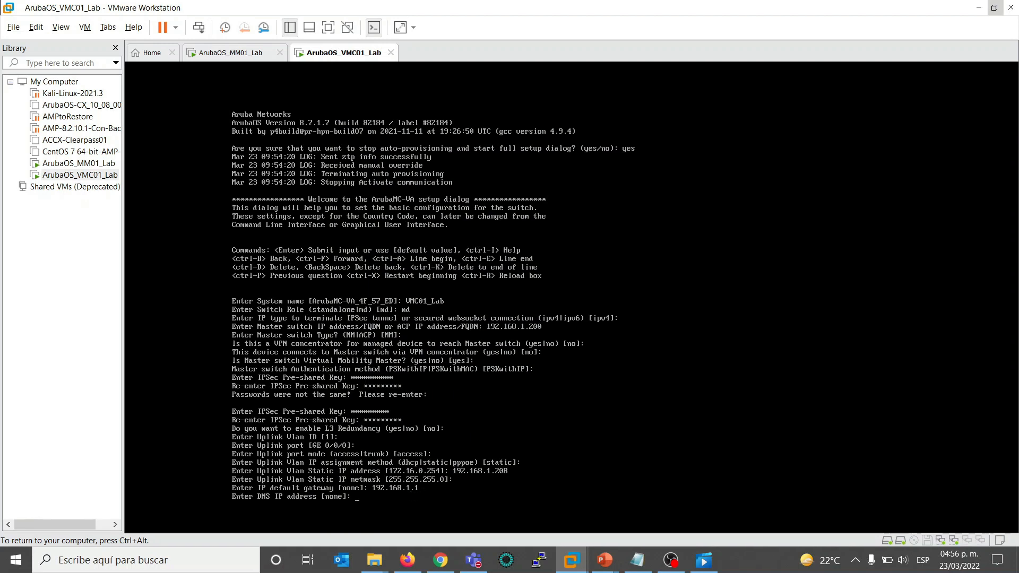
- Set the DNS IP address to 8.8.8.8 in the setup dialog
text(8.)
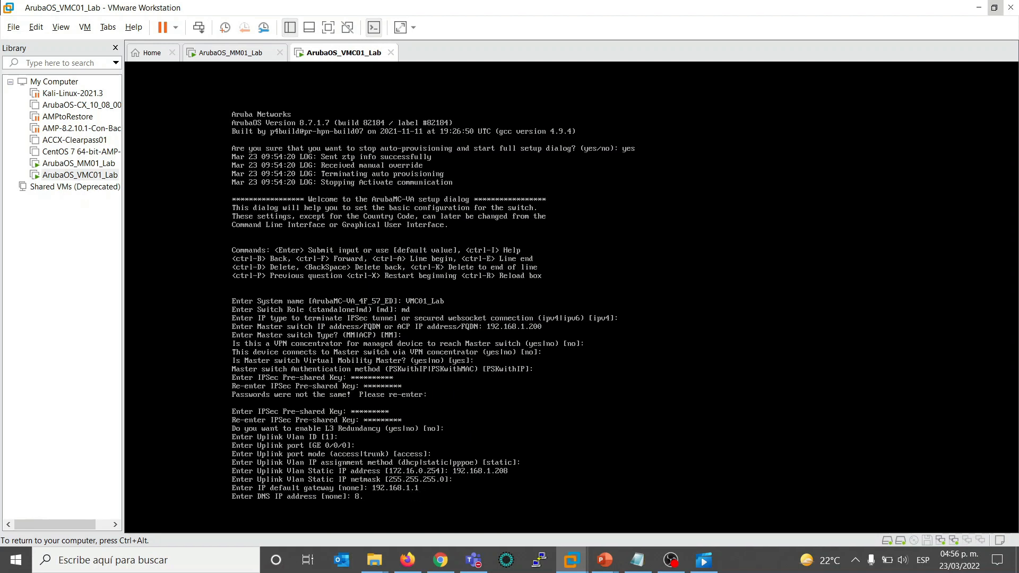
text(8.)
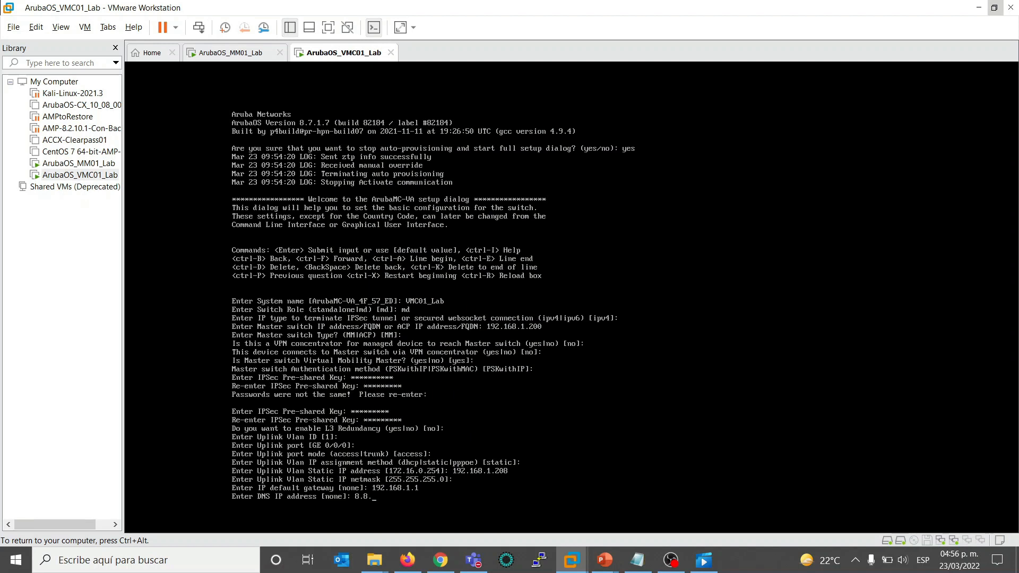
text(8.8)
key(Return)
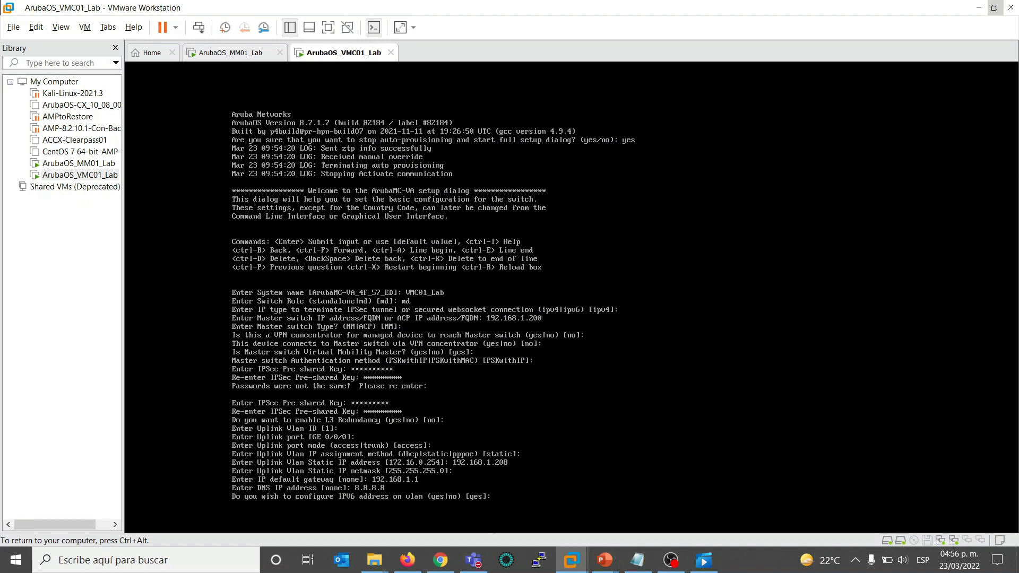
- Decline both the IPv6 address configuration on the VLAN and the dynamic port-channel configuration
text(no)
key(Return)
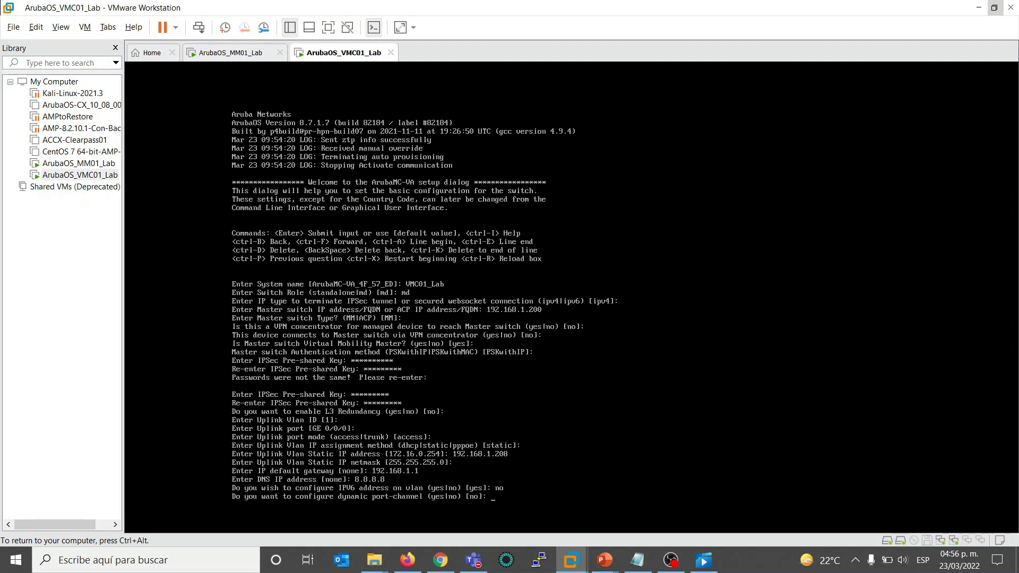
text(no)
key(Return)
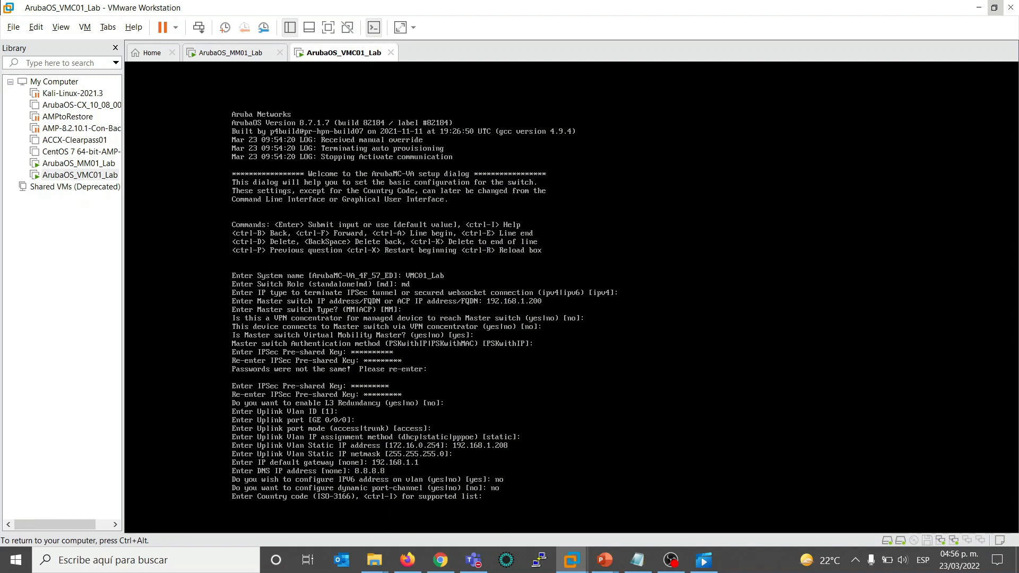
- Set the country code to MX and confirm Mexico as the chosen country
key(Return)
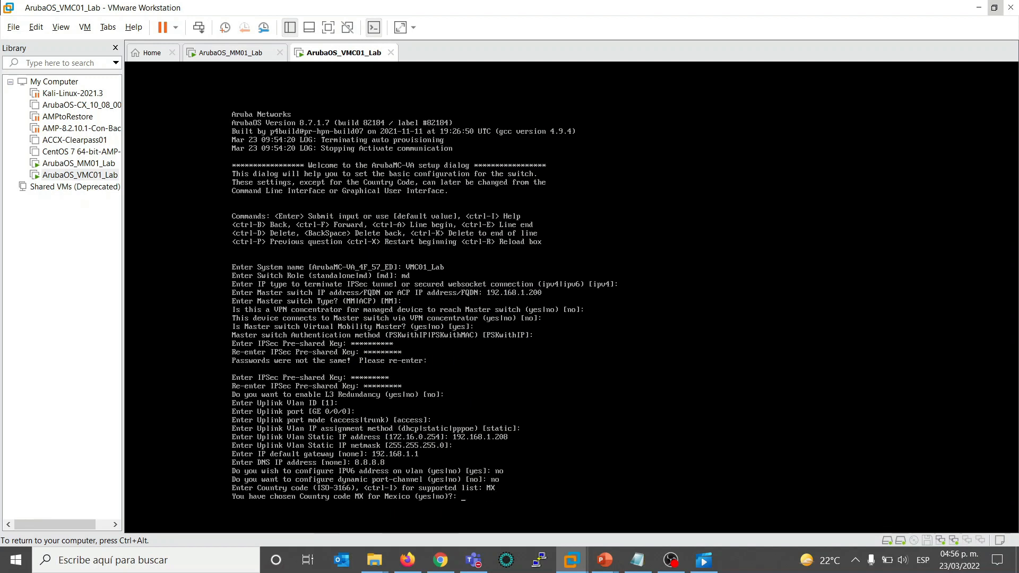
text(yes)
key(Return)
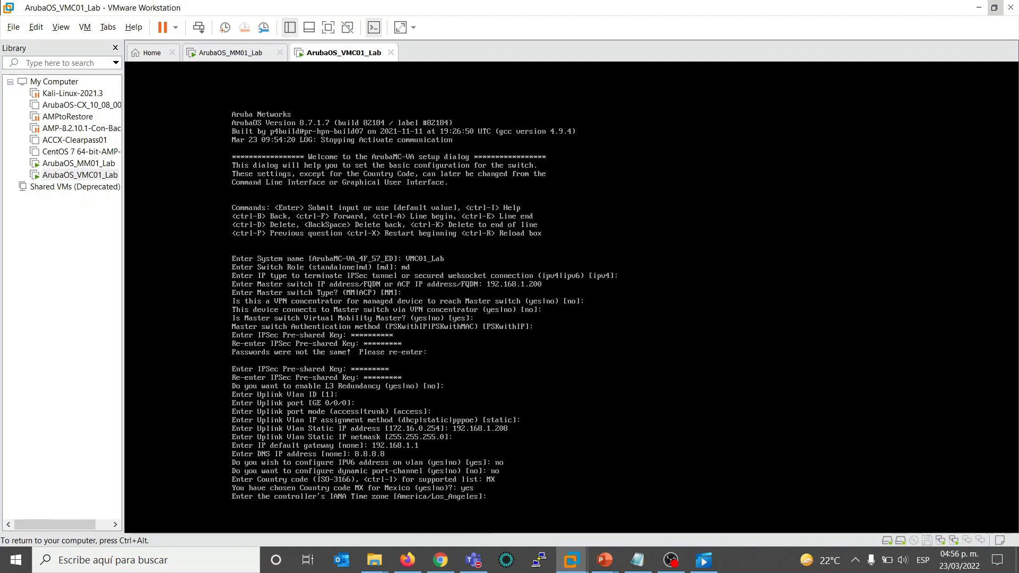
- Set the controller's IANA time zone to America/Monterrey
text(Amercia)
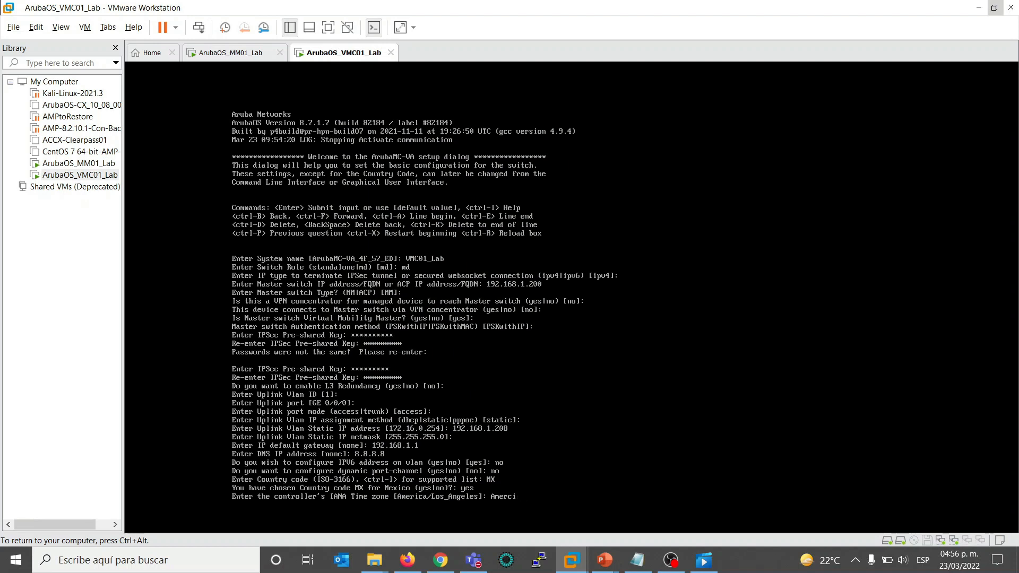
key(BackSpace)
key(BackSpace)
text(ica/Monterrey)
key(Return)
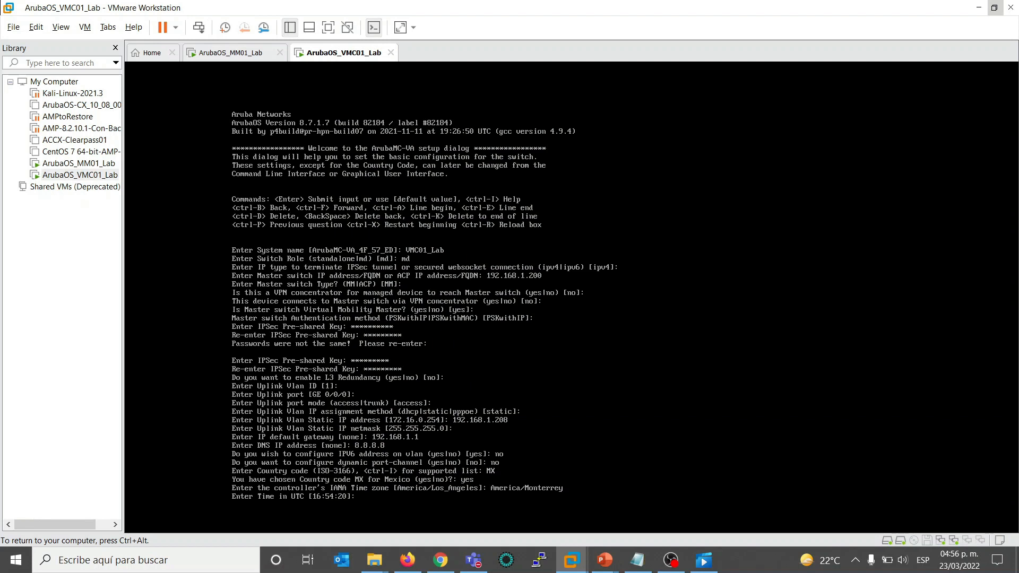
- Set the UTC time to 22:57:30 and accept the default date 3/23/2022
text(22)
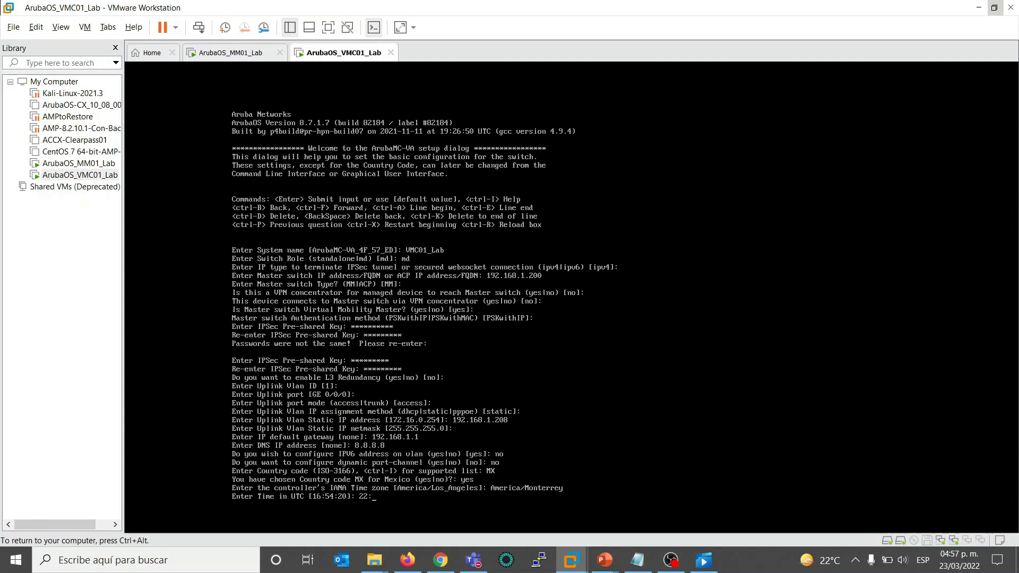
text(:57:30)
key(Return)
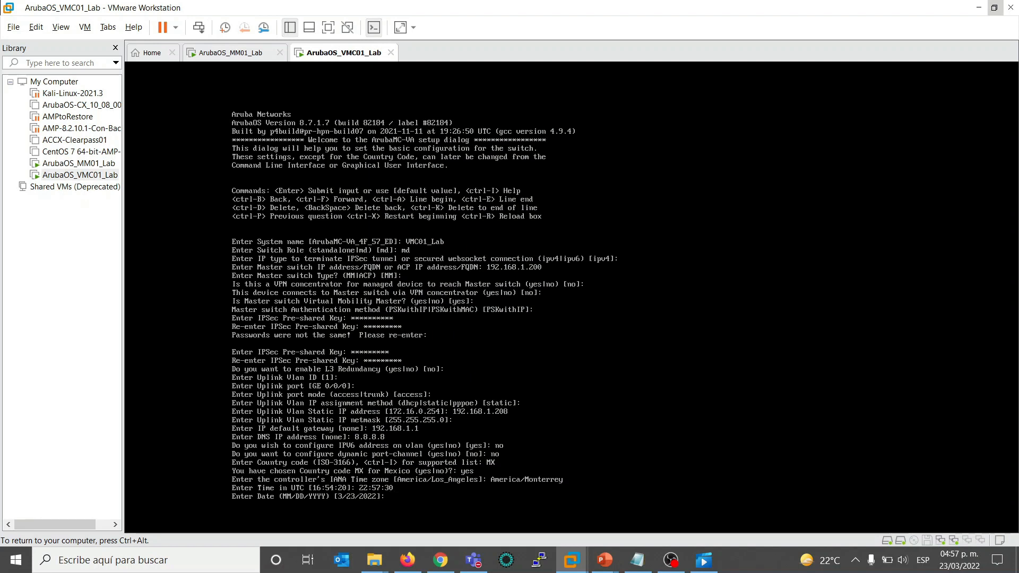
key(Return)
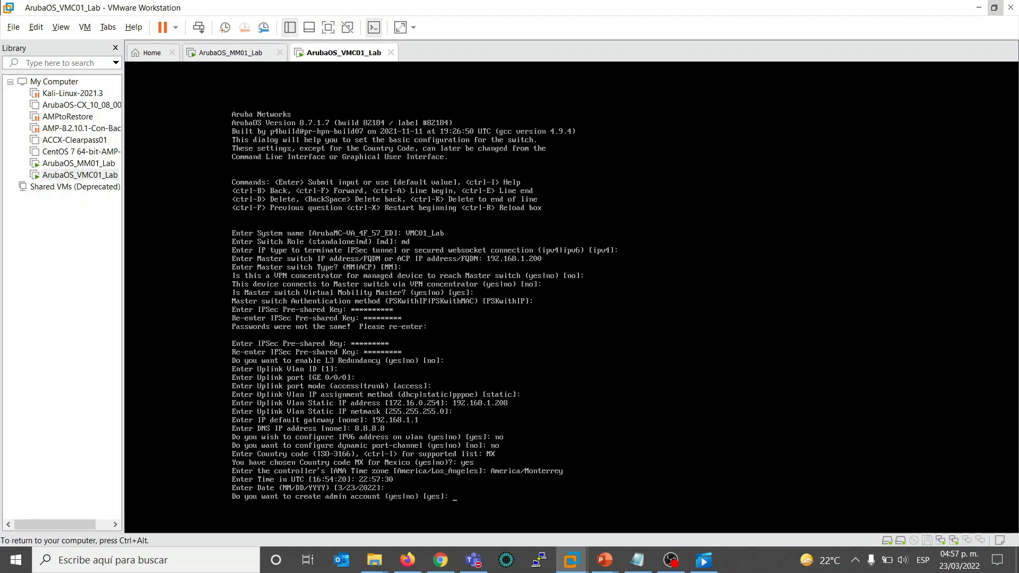
- Agree to create the admin account, enter the admin login password and retype it for confirmation
key(Return)
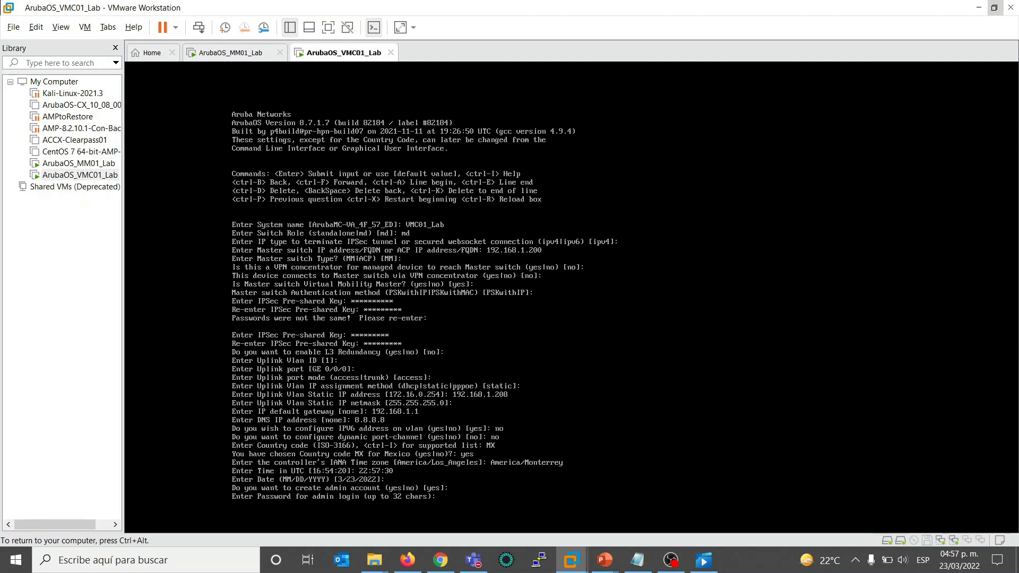
text(********)
key(Return)
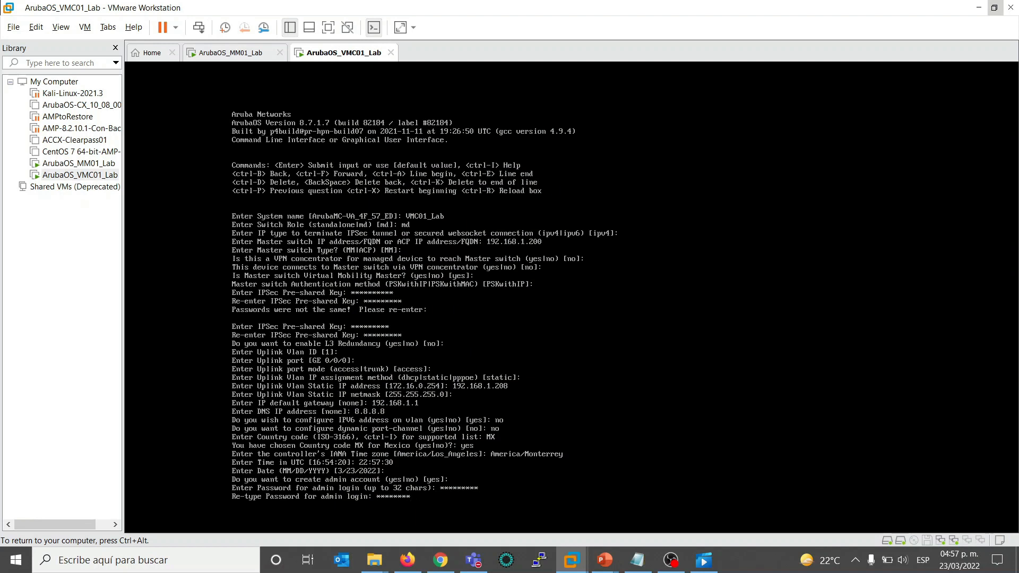
text(*)
key(Return)
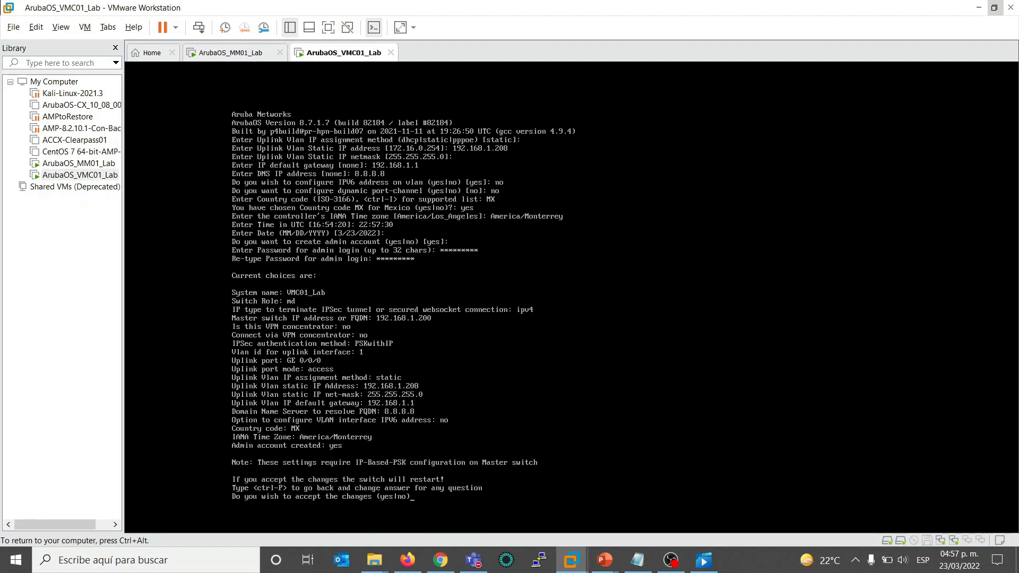
- Accept the summarized setup choices so the controller restarts, and boot it into ArubaOS
text(yes)
key(Return)
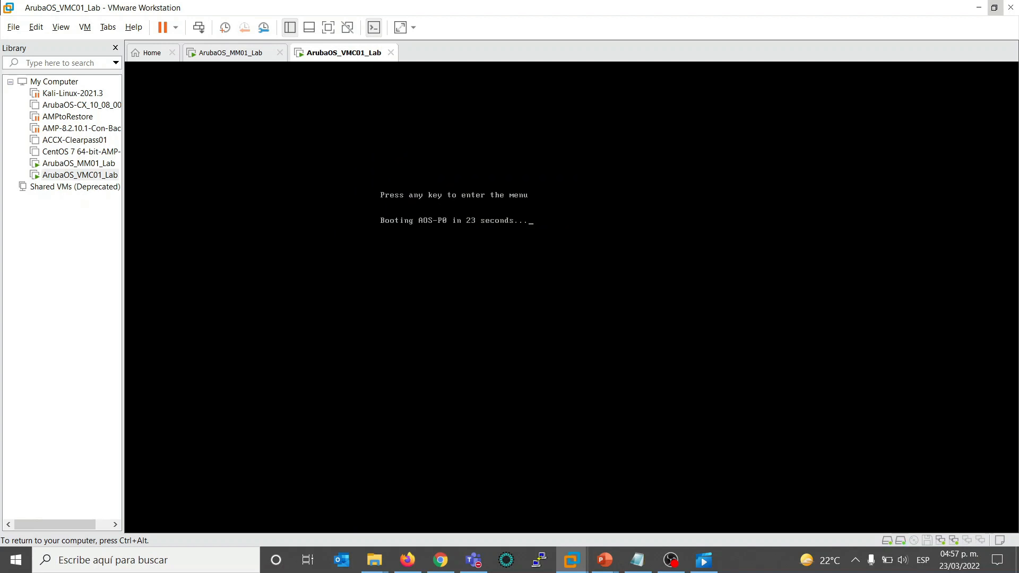
key(Return)
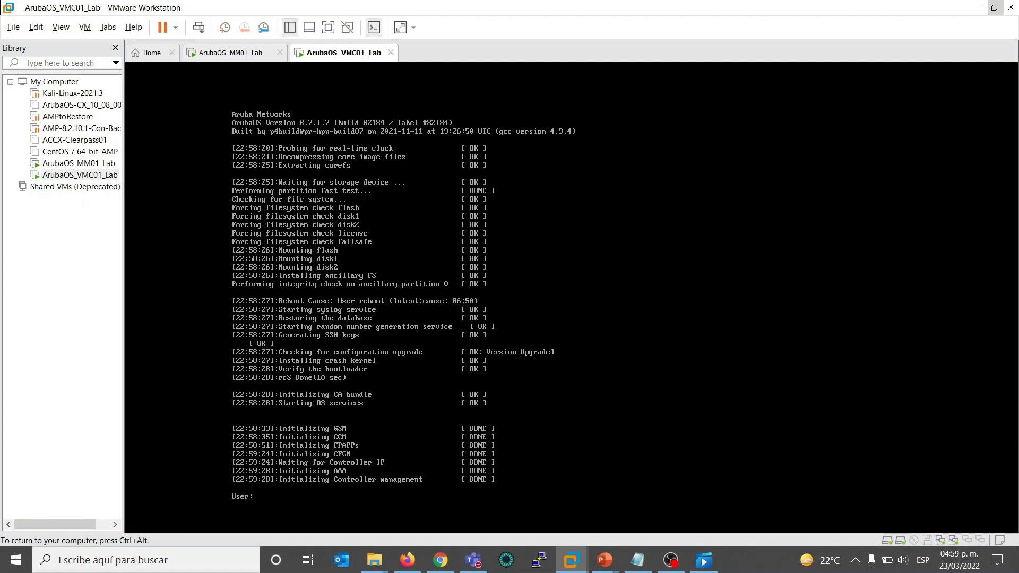
- Log in to the VMC01_Lab console as admin with the admin password
text(admin)
key(Return)
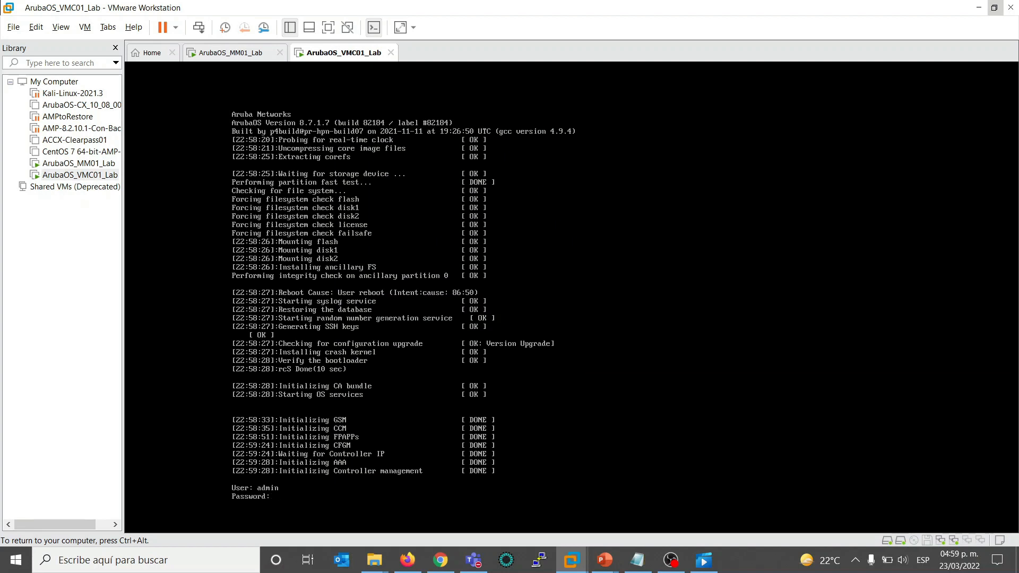
key(Return)
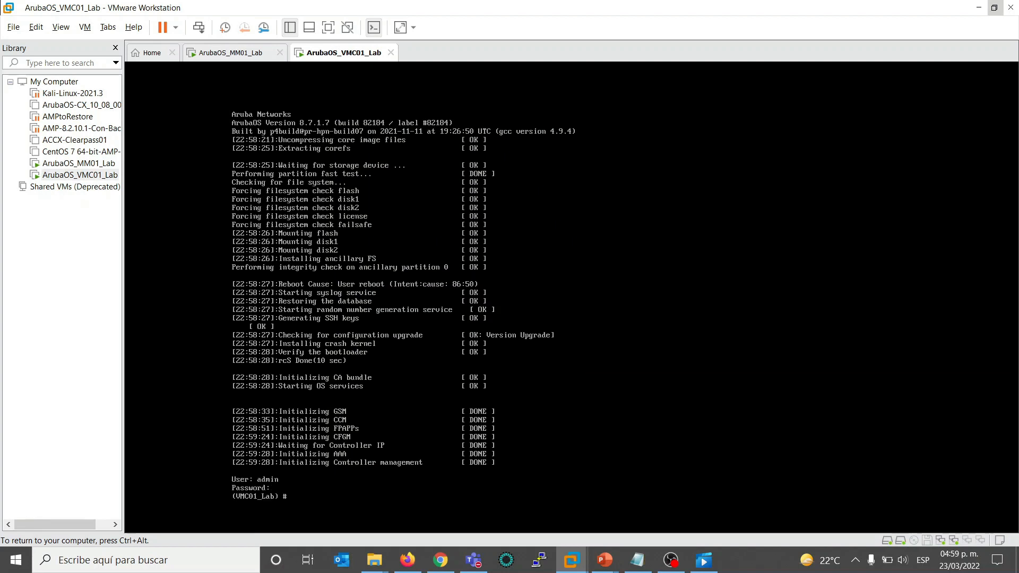
- Ping the controller's own address, 192.168.1.208, from the VMC01_Lab console
text(ping 192.168.1.)
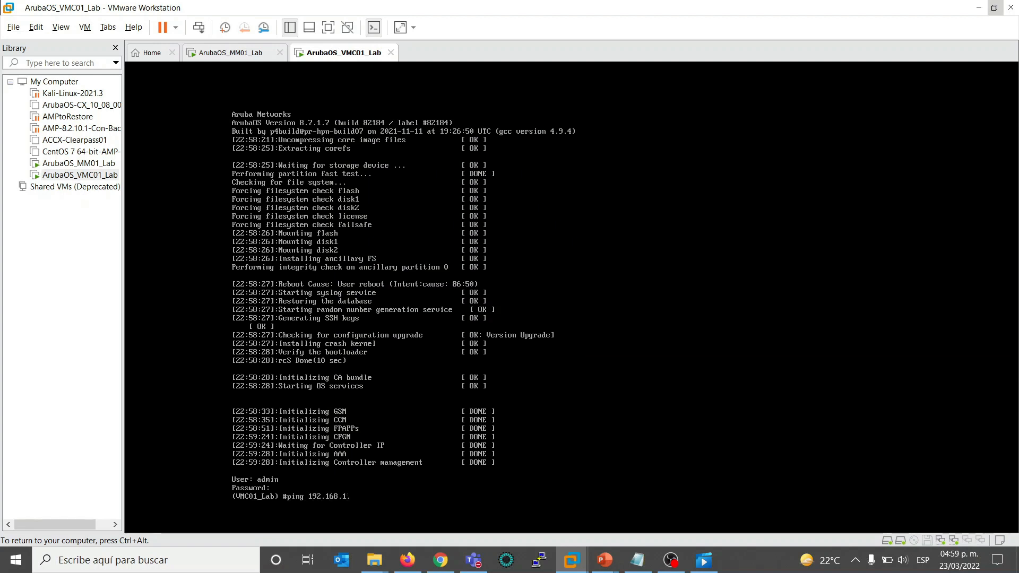
text(208)
key(Return)
- Ping the Mobility Master at 192.168.1.200 from the controller console
key(Up)
key(BackSpace)
key(BackSpace)
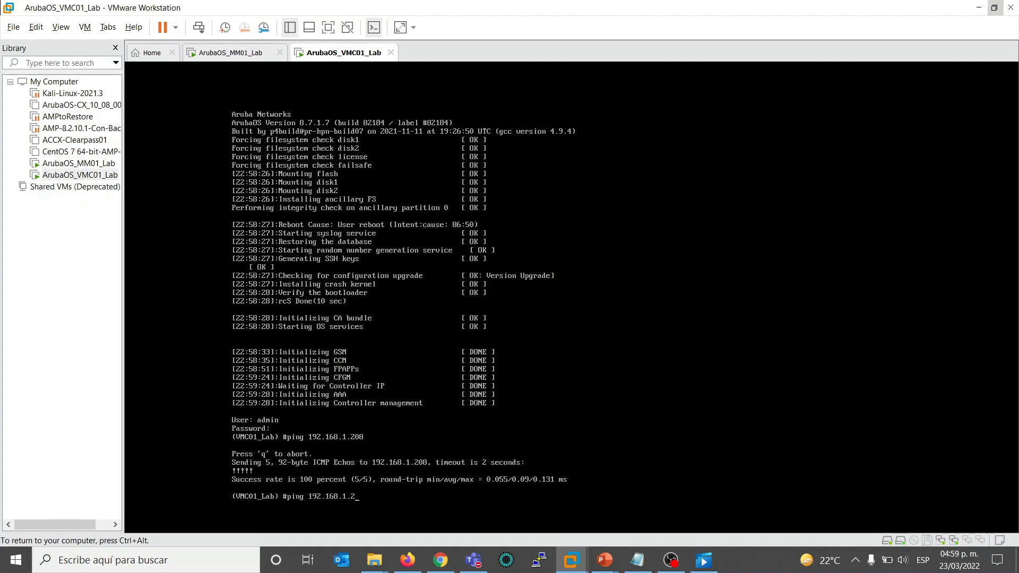
text(00)
key(Return)
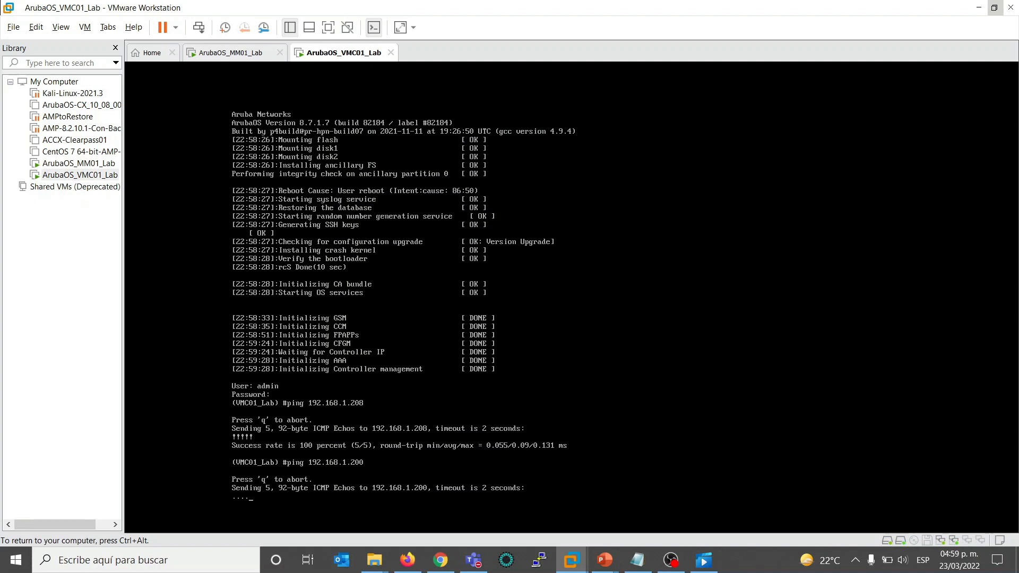
- Ping the default gateway at 192.168.1.1 from the controller console
key(Up)
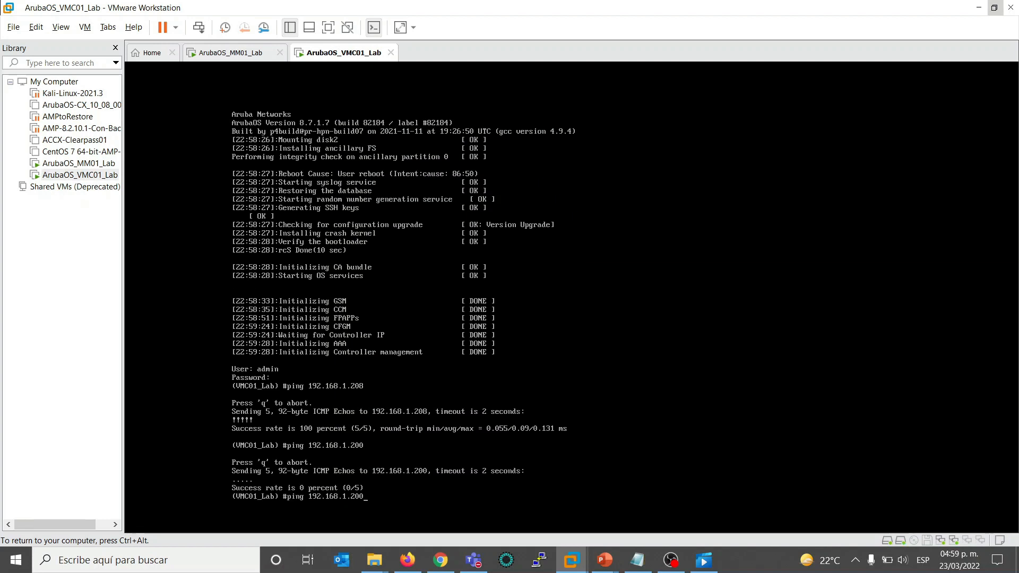
key(BackSpace)
key(BackSpace)
key(BackSpace)
text(1)
key(Return)
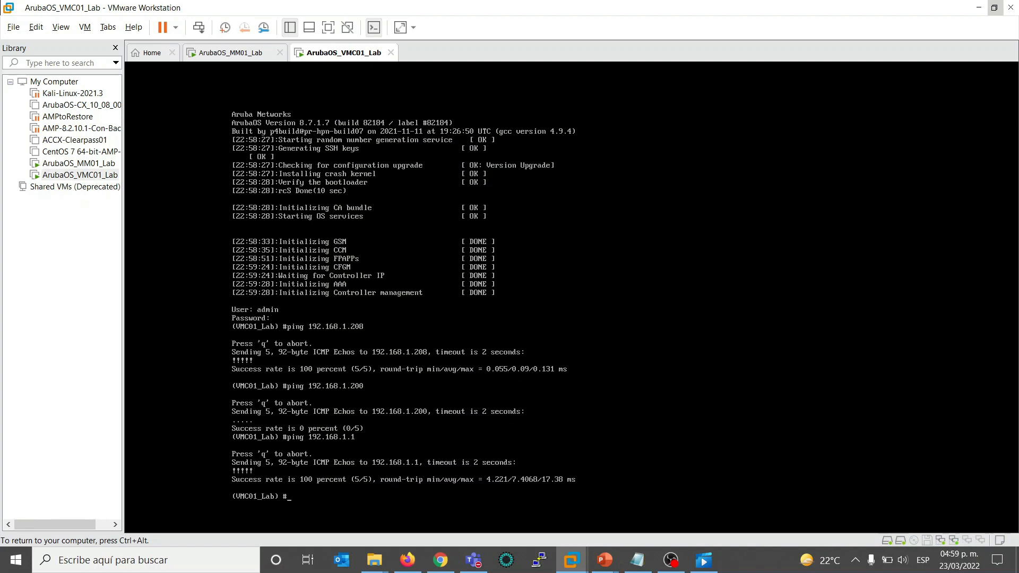
- Ping the DNS server 8.8.8.8 to test the controller's internet connectivity
text(ping 8.8.8.8)
key(Return)
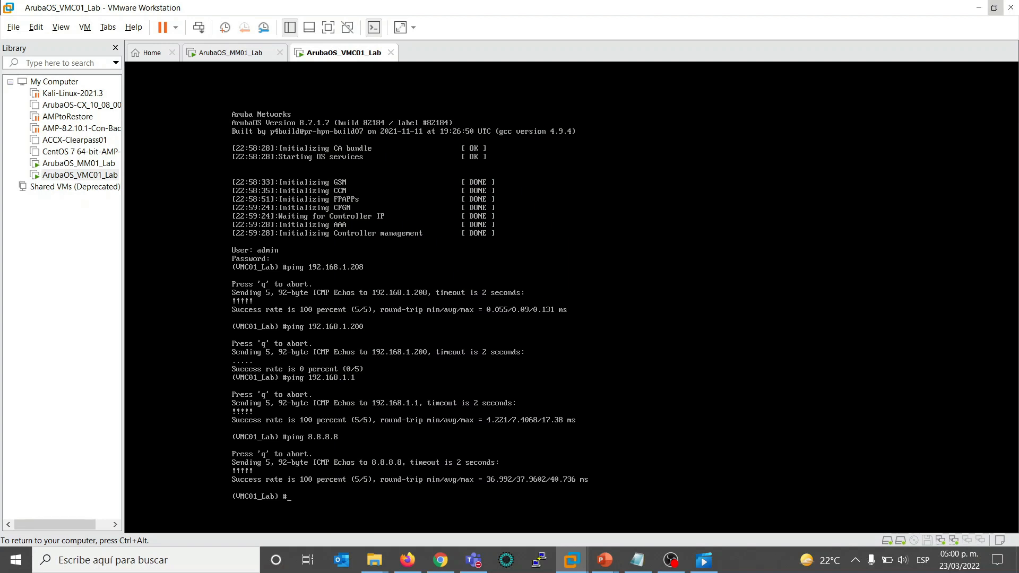
key(Return)
key(Return)
key(Return)
key(Return)
key(Return)
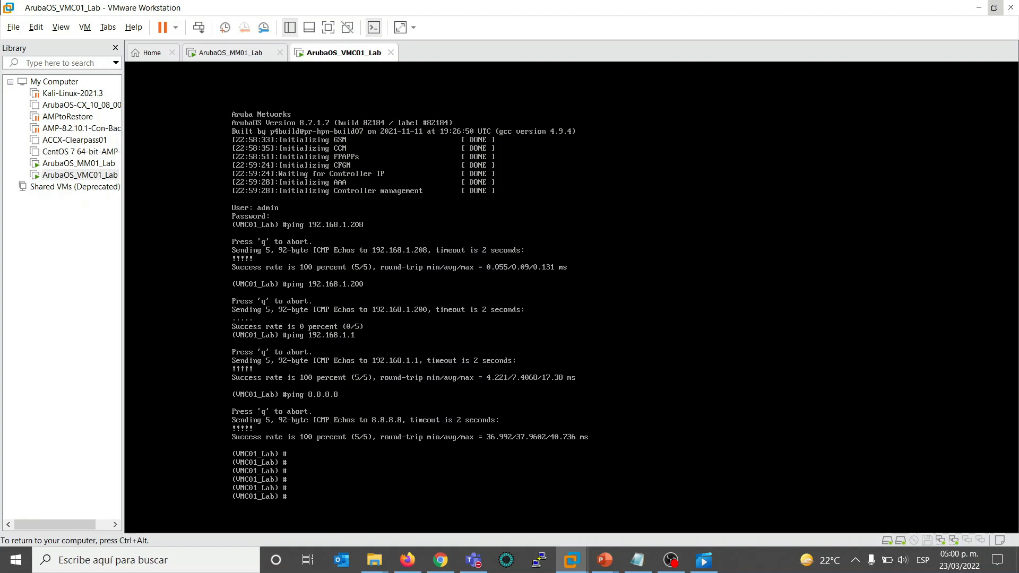
- Switch to Chrome and log in to the MM01-Lab Mobility Master web interface as admin with the account password
key(ctrl+alt)
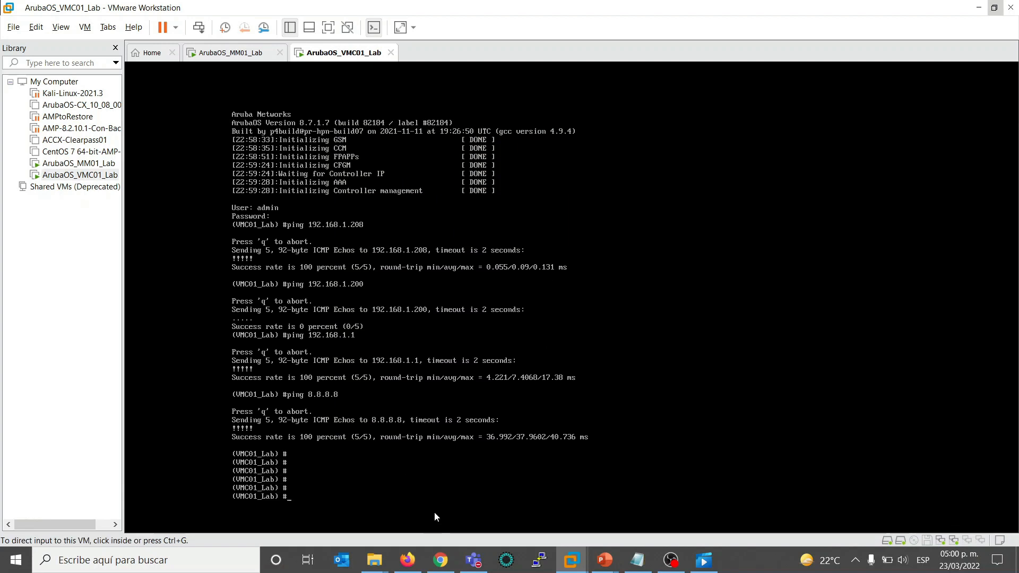
click(439, 561)
text(admin)
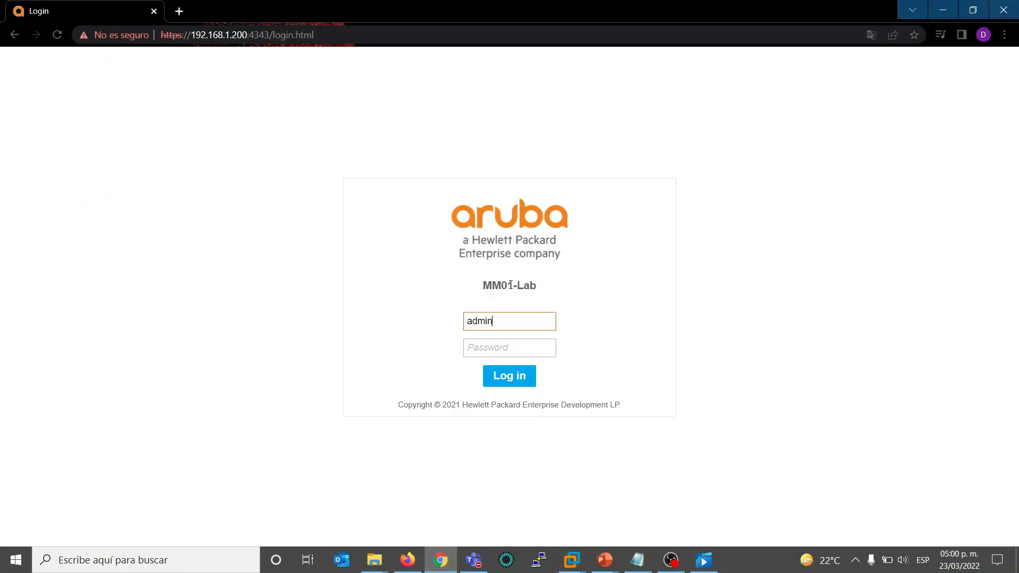
key(BackSpace)
key(BackSpace)
key(BackSpace)
key(BackSpace)
key(BackSpace)
text(admin)
key(Tab)
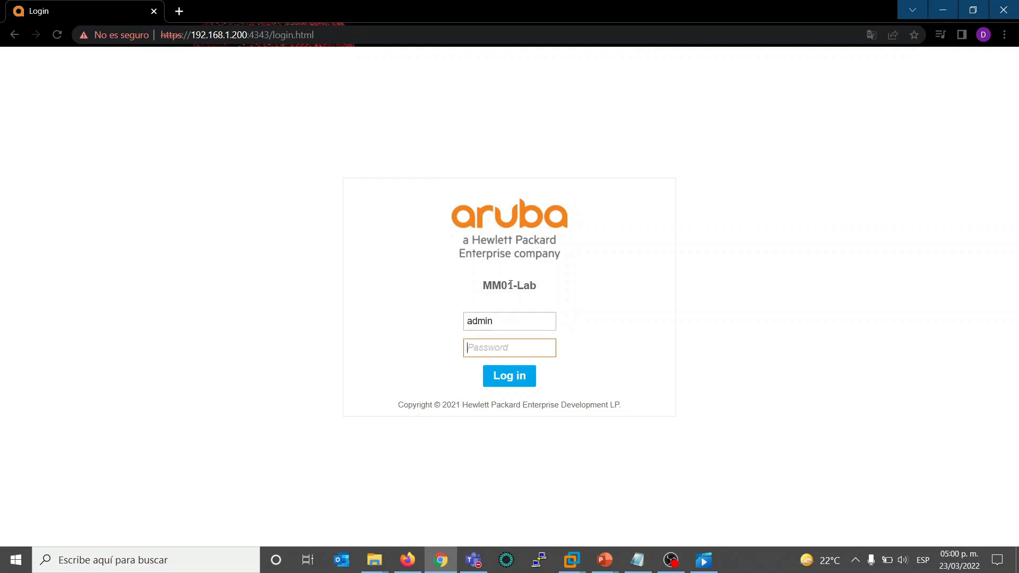
text(admin1234)
key(Return)
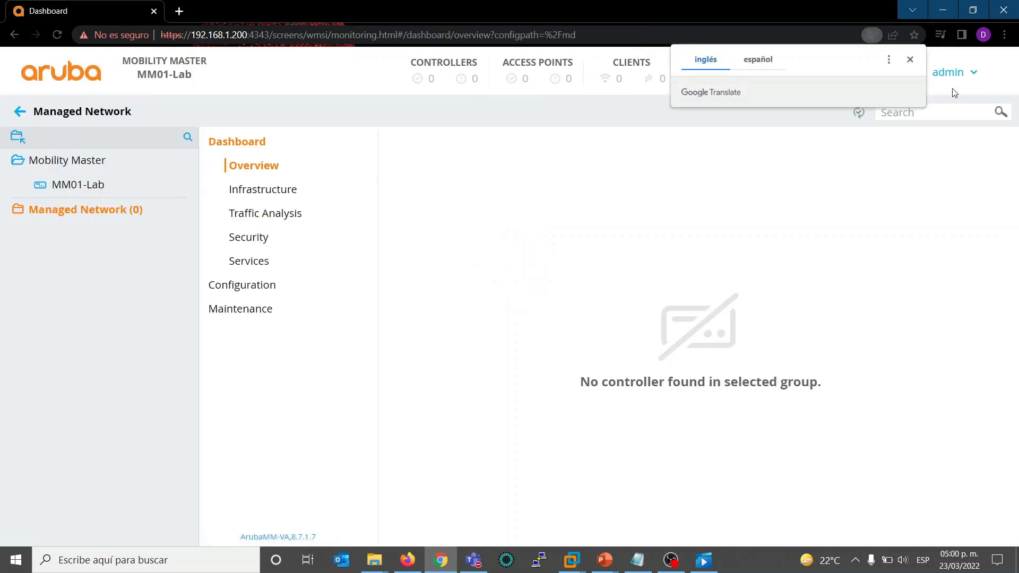
- Dismiss the translation prompt and open the Controllers configuration of the Mobility Master node
click(910, 62)
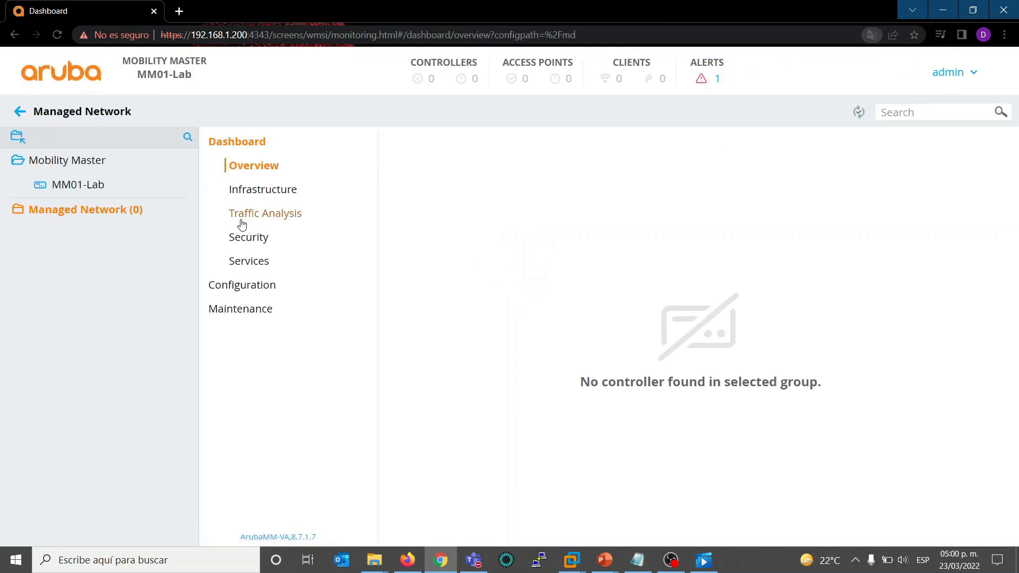
click(91, 168)
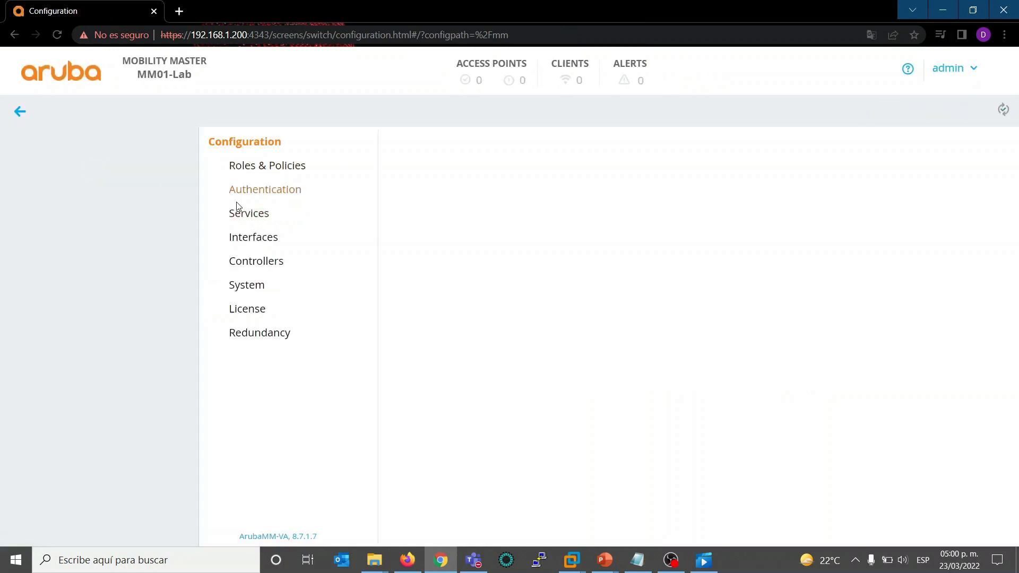
click(271, 262)
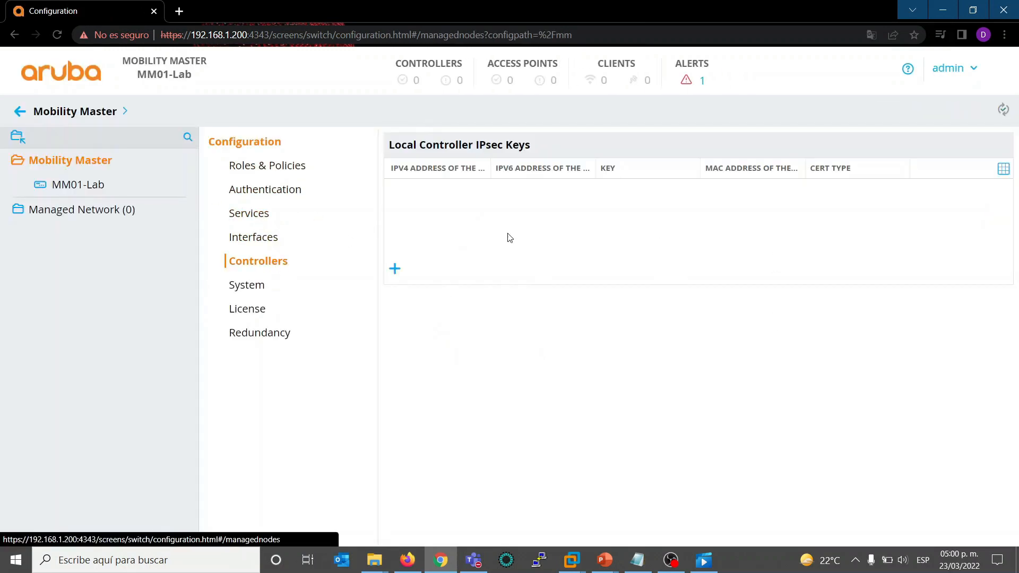
- Add a local controller IPsec key entry for 192.168.1.208, entering and confirming the IPsec key, and submit it
click(399, 269)
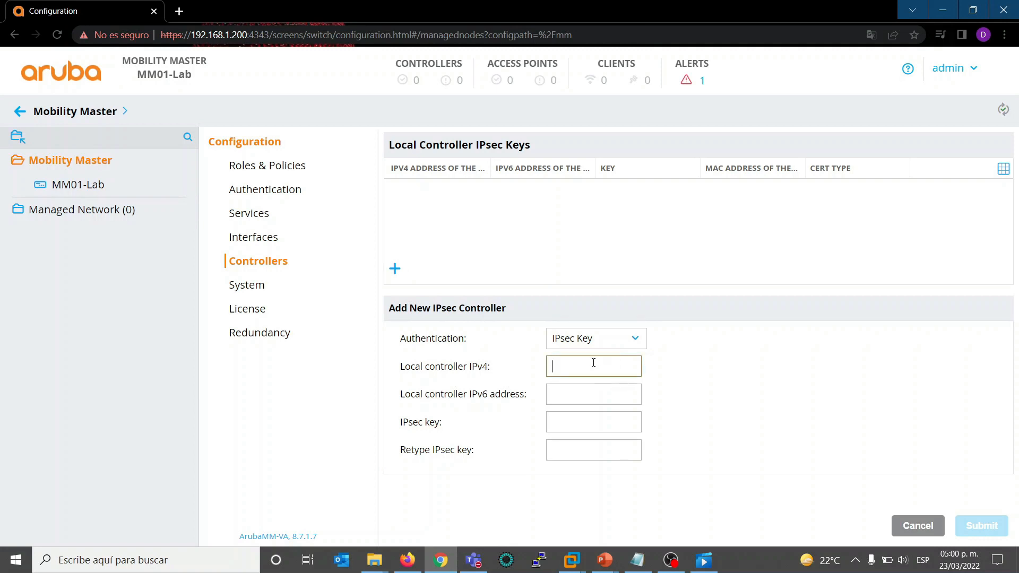
text(192.168.)
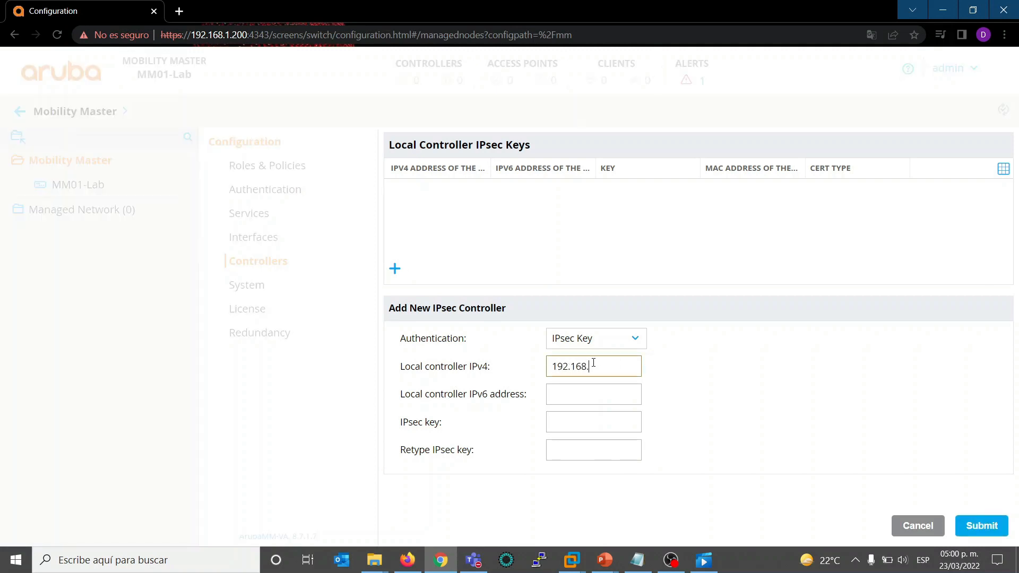
text(1.208)
key(Tab)
key(Tab)
text(Aruba123!)
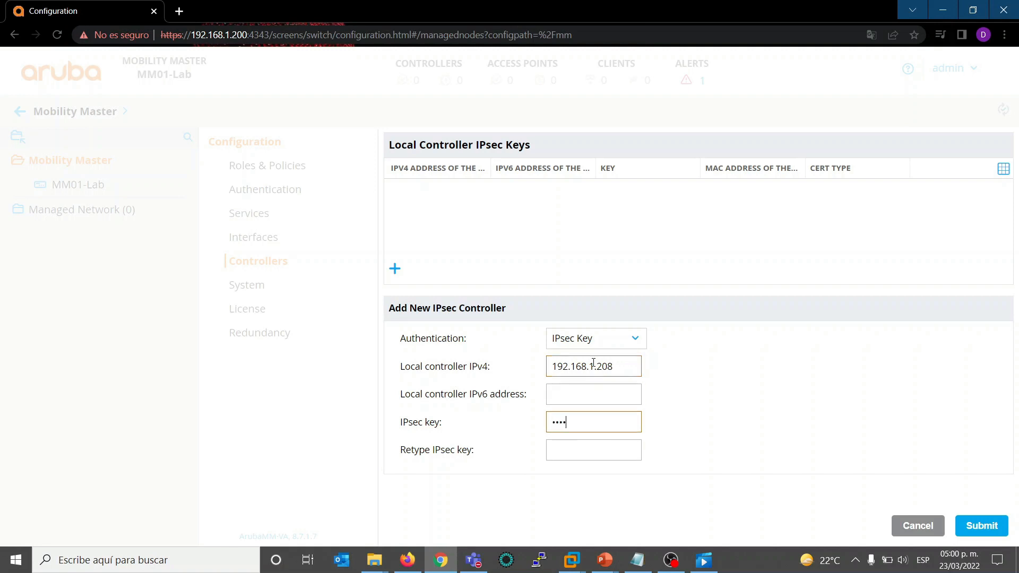
key(Tab)
text(Aruba123!)
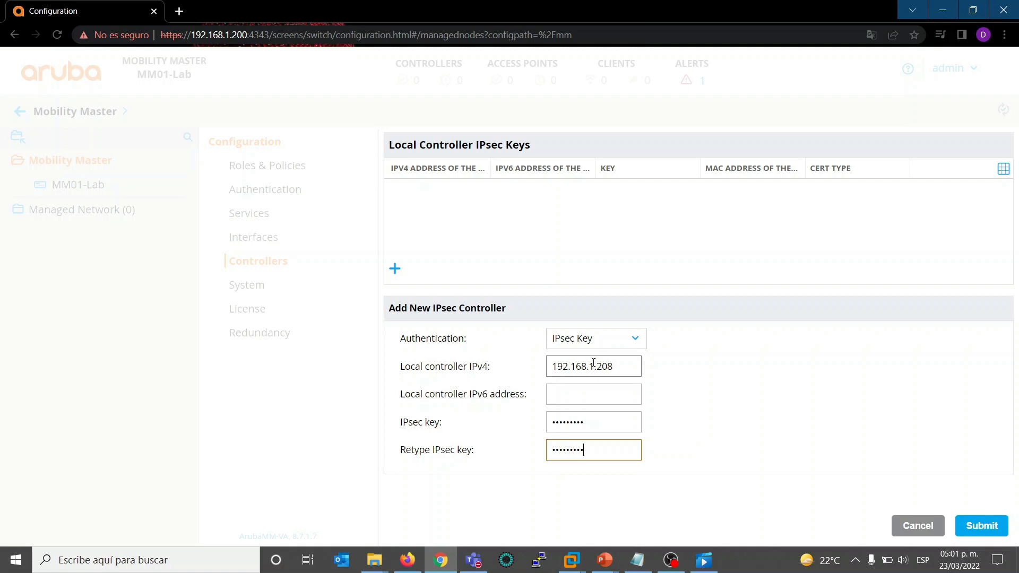
click(992, 525)
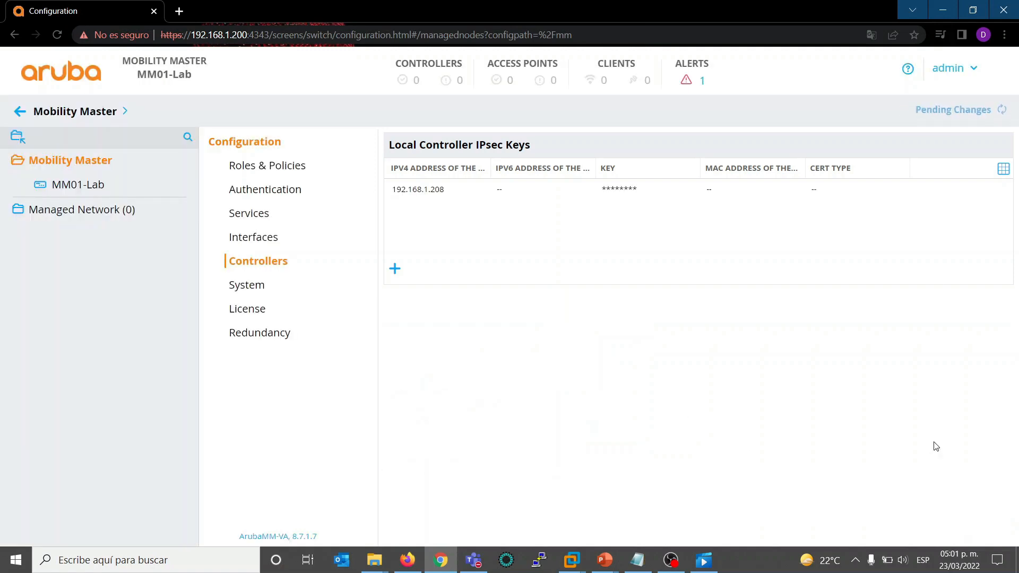
- Deploy the pending changes for the Mobility Master group and close the deployment status
click(944, 110)
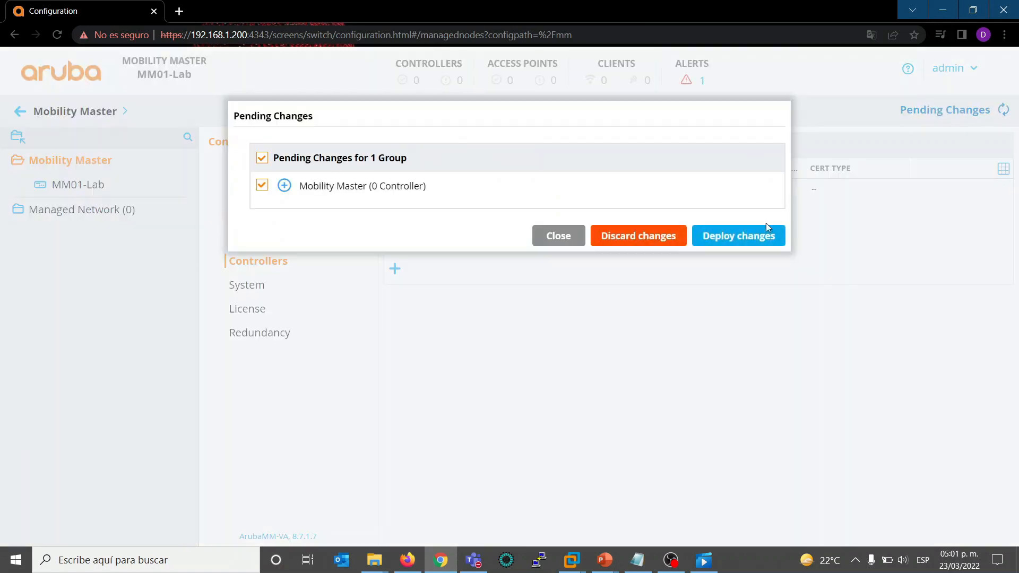
click(734, 242)
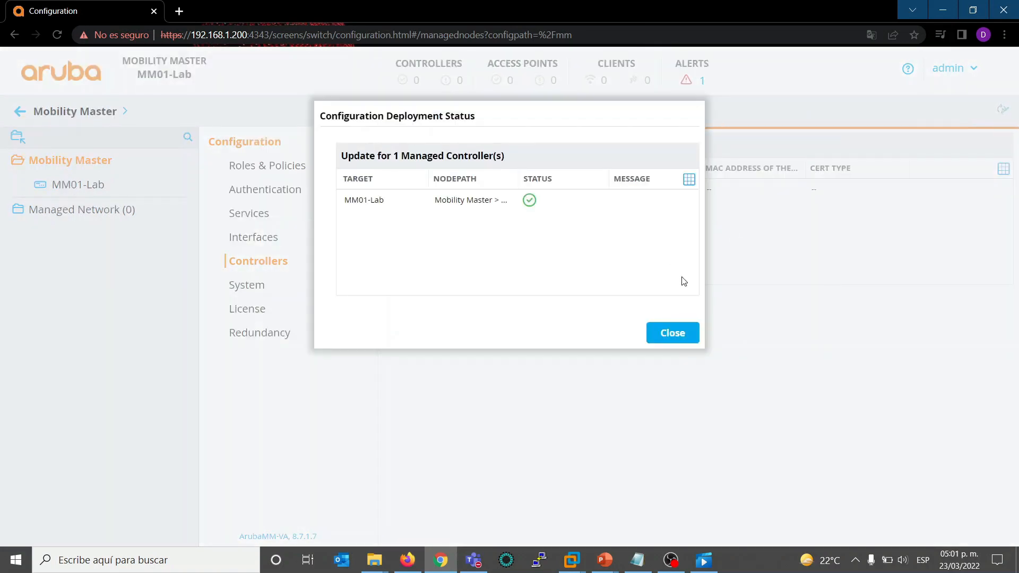
click(672, 332)
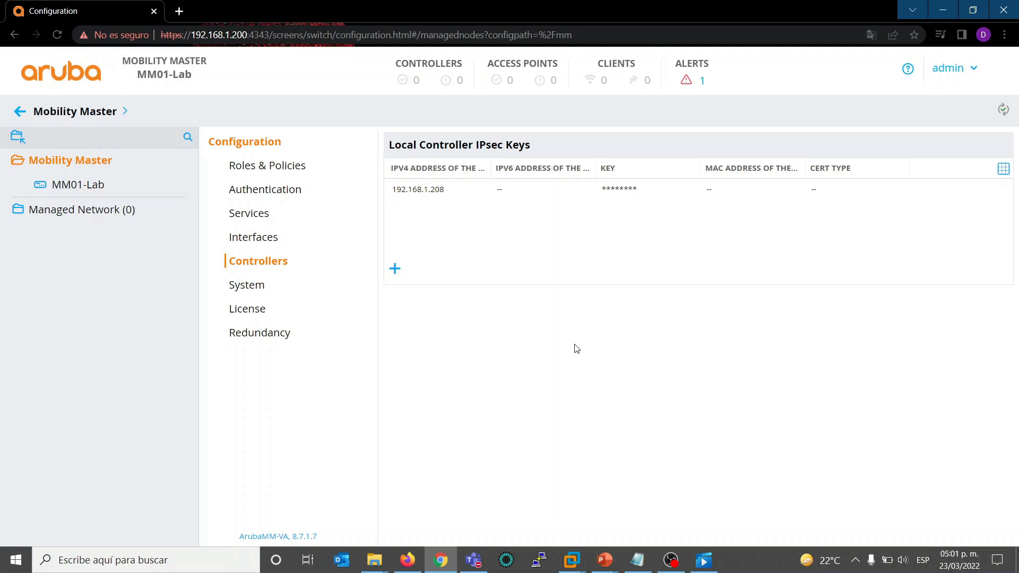
- Create a group named Lab under Managed Network
click(92, 210)
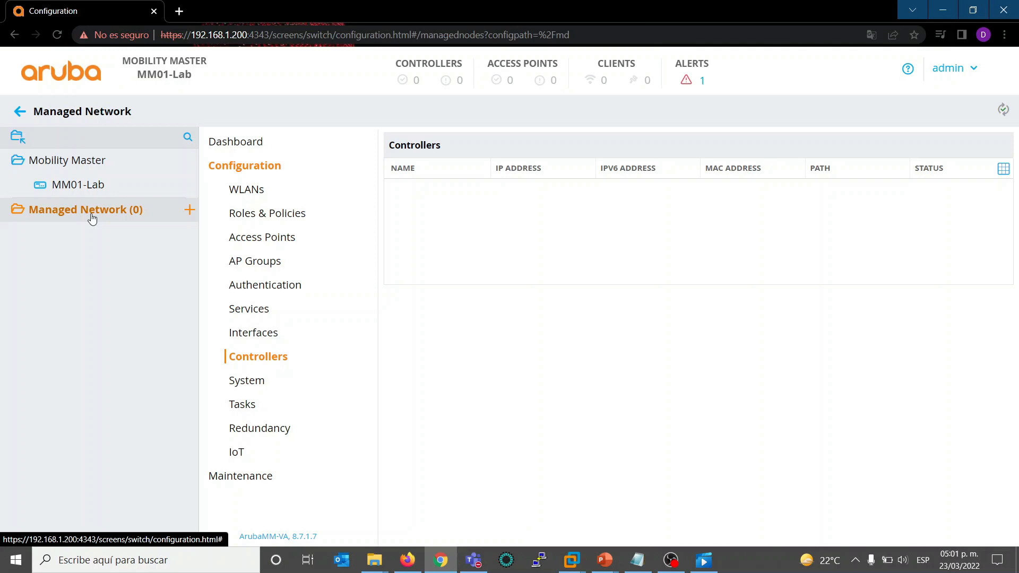
click(190, 211)
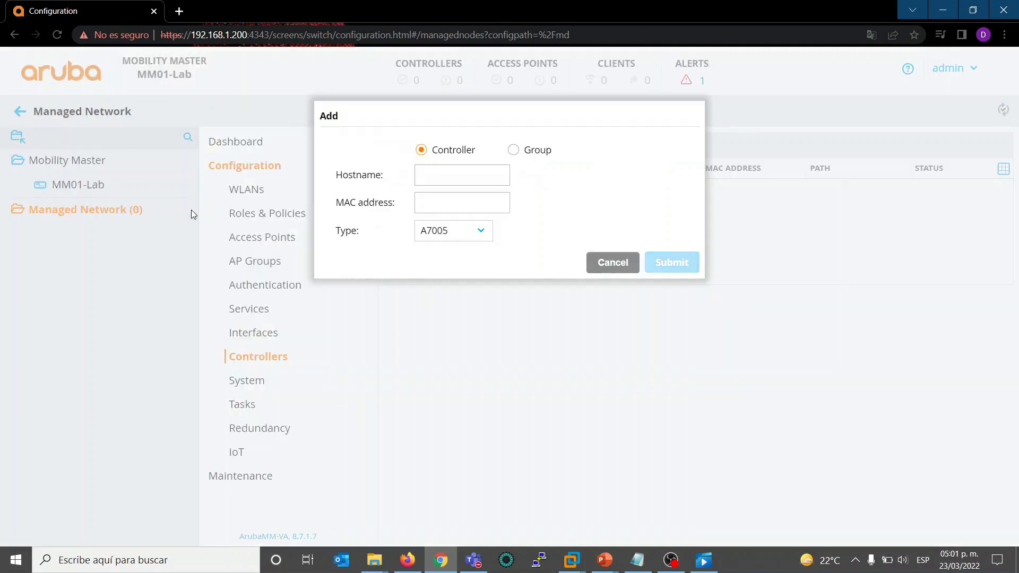
click(517, 151)
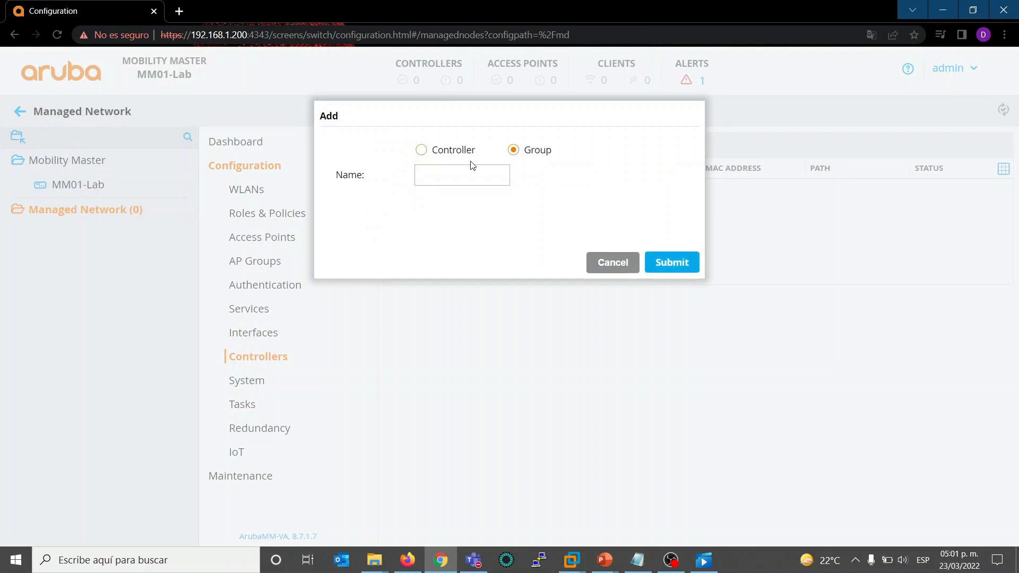
click(456, 174)
text(LAB)
key(BackSpace)
key(BackSpace)
text(ab)
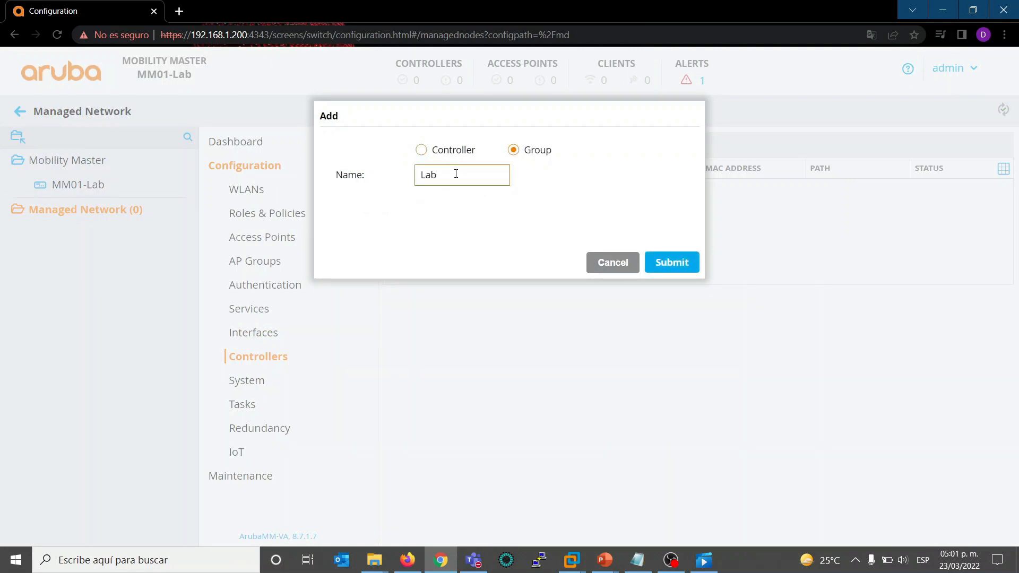
click(673, 263)
- Open the form for adding a controller to the Lab group and choose MC-VA as its type
click(69, 235)
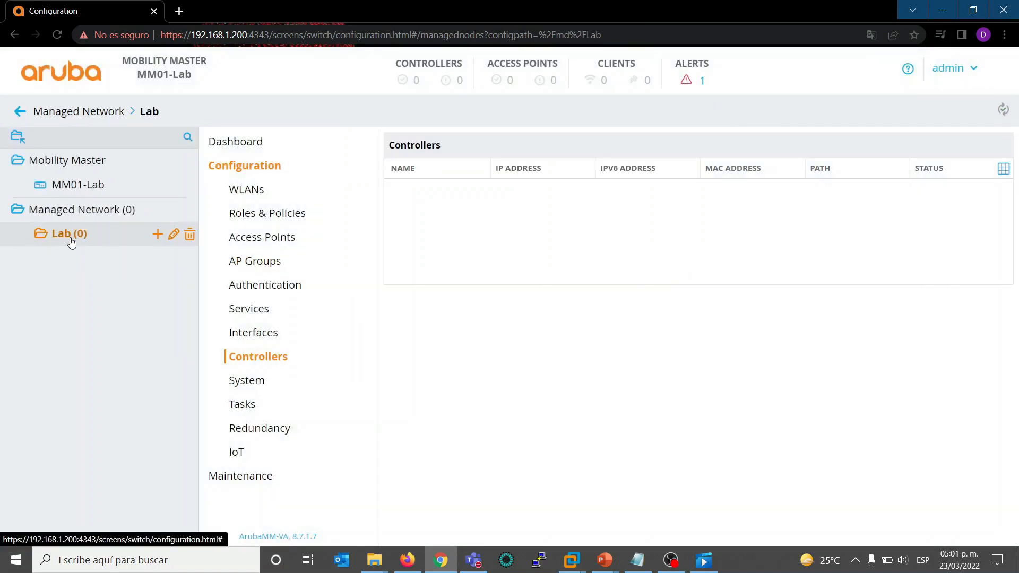
click(157, 234)
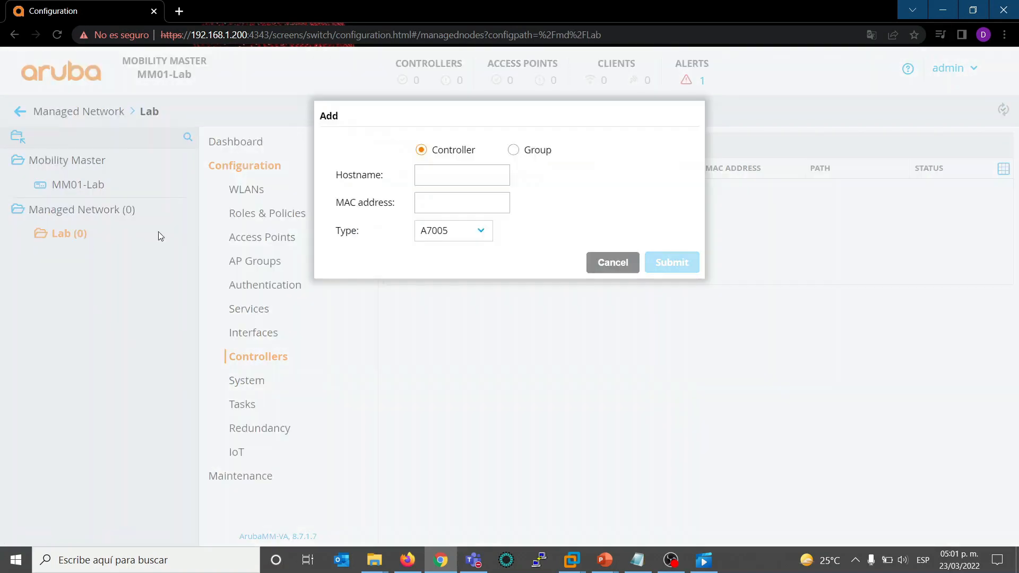
click(480, 238)
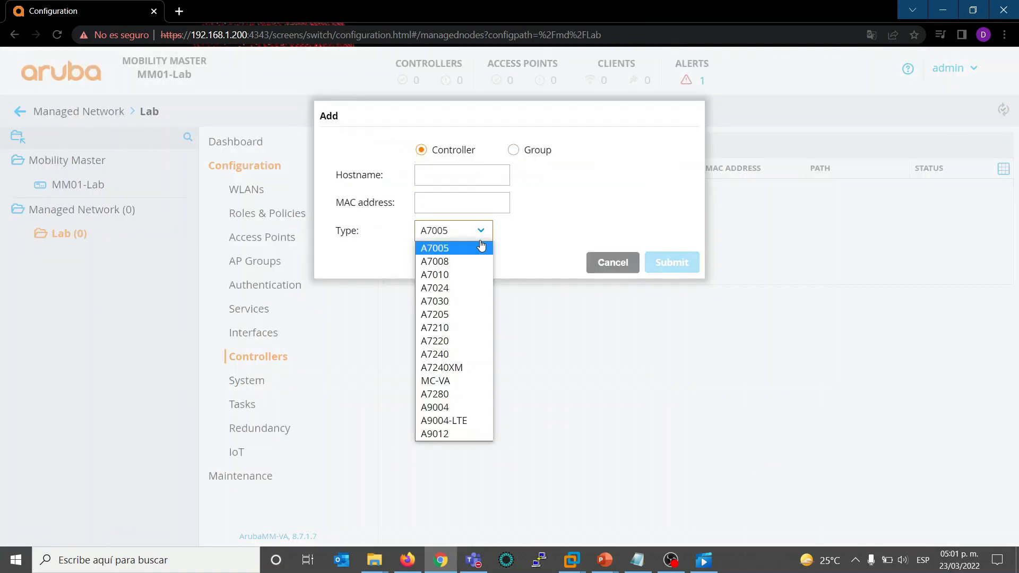
click(468, 380)
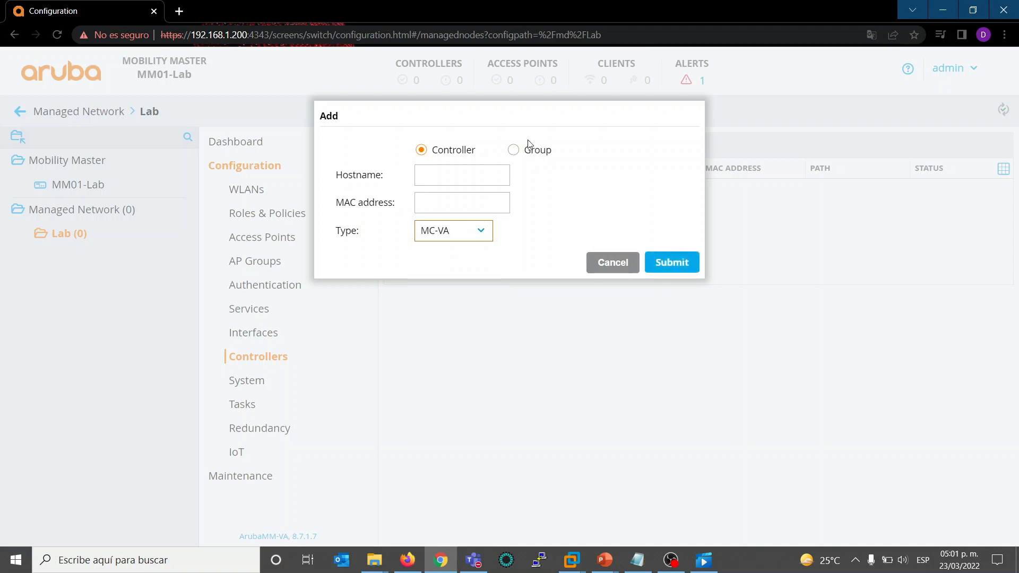
click(467, 180)
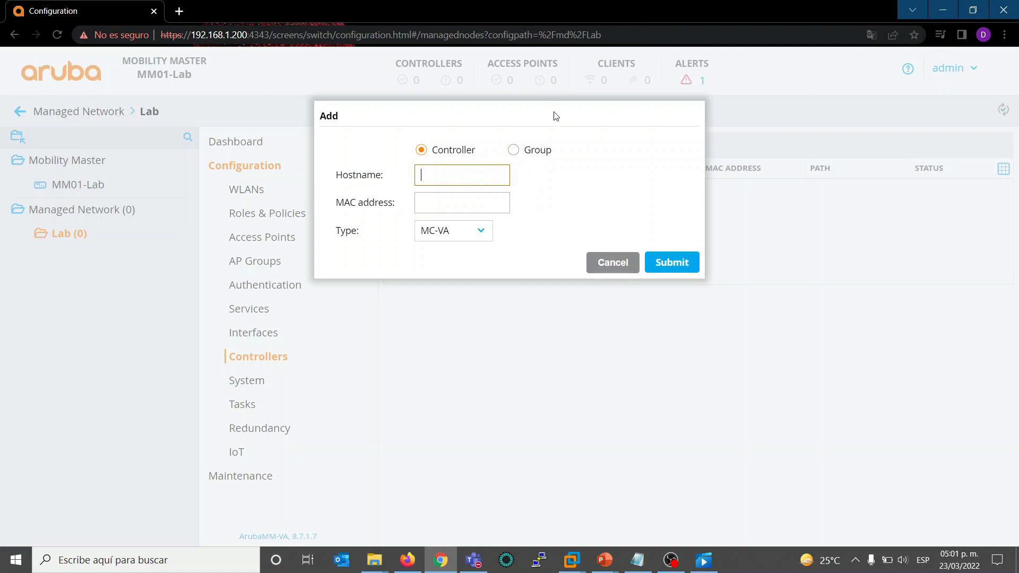
drag(529, 116, 624, 150)
click(582, 120)
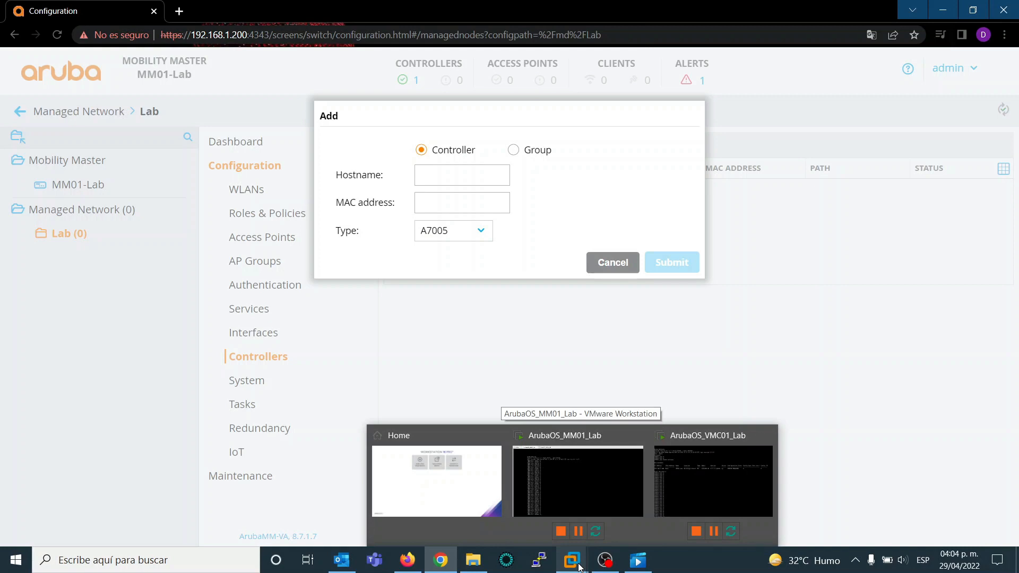
- Switch to the ArubaOS_MM01_Lab console in VMware Workstation and run show switches to look up the new controller's MAC address
click(598, 512)
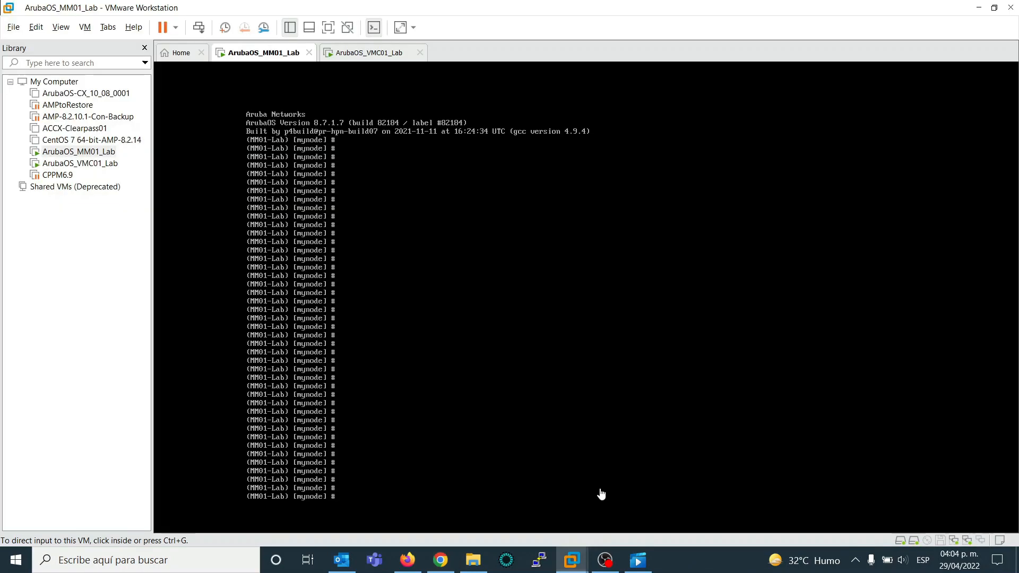
click(470, 427)
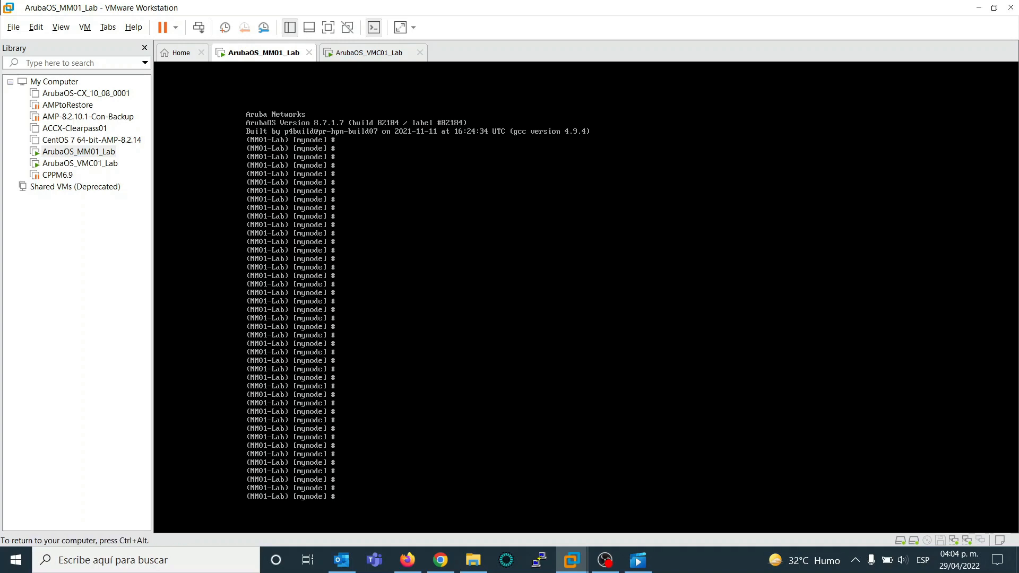
text(show switches)
key(Return)
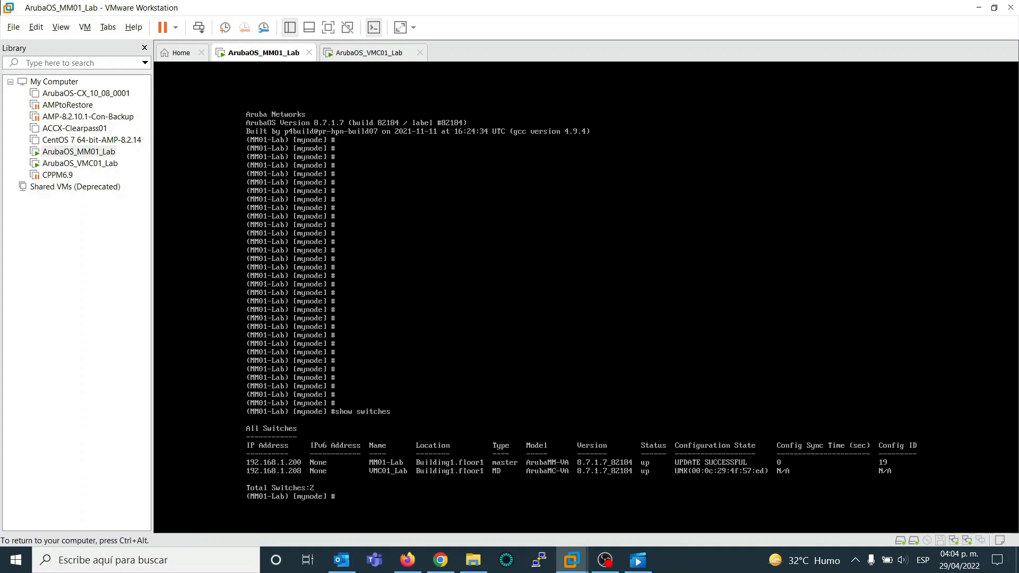
key(Return)
key(Return)
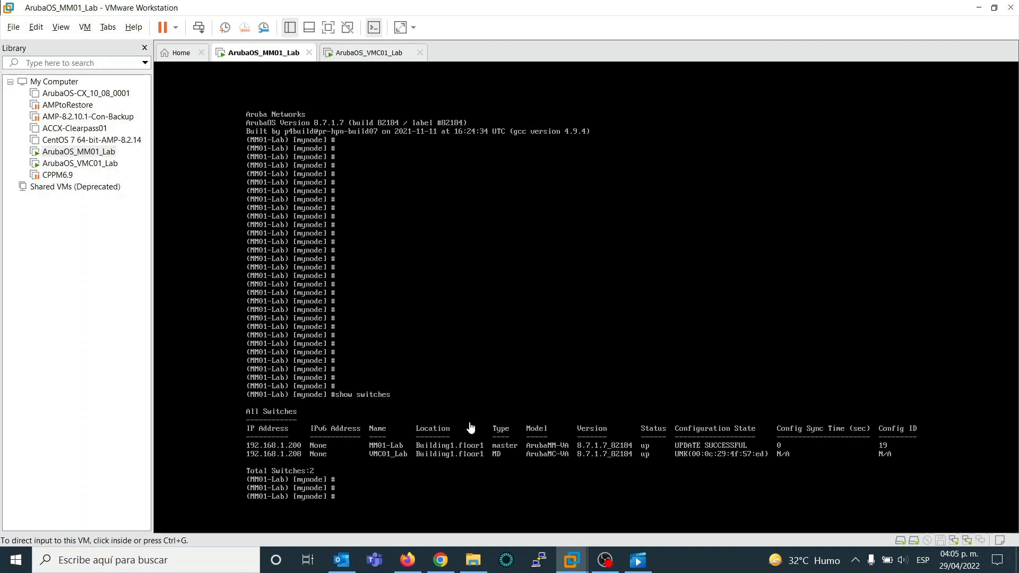
- Switch back to Chrome and enter the hostname VMC01_Lab and the MAC address start 00:0c:29 for the new controller
click(450, 560)
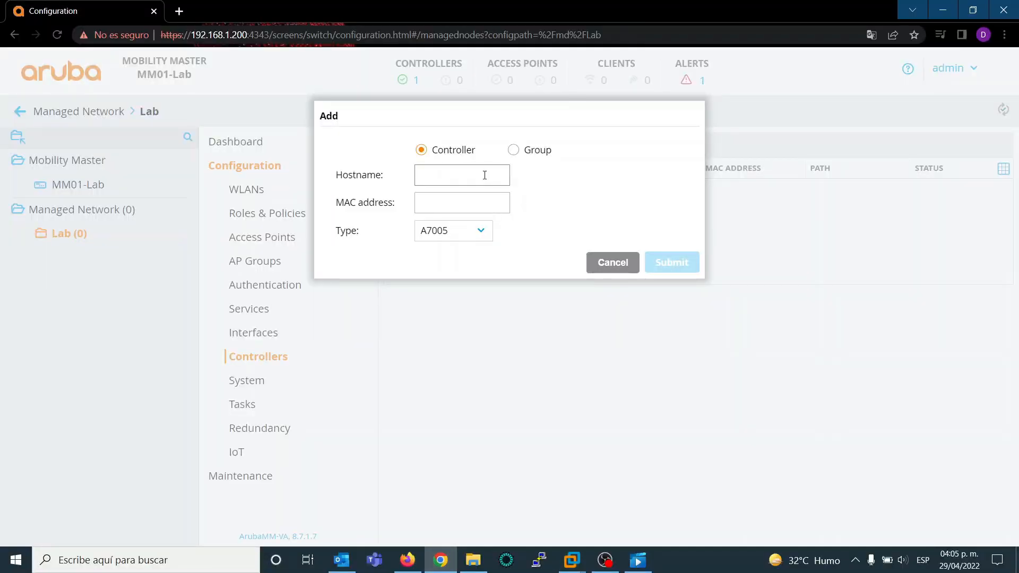
text(VMC)
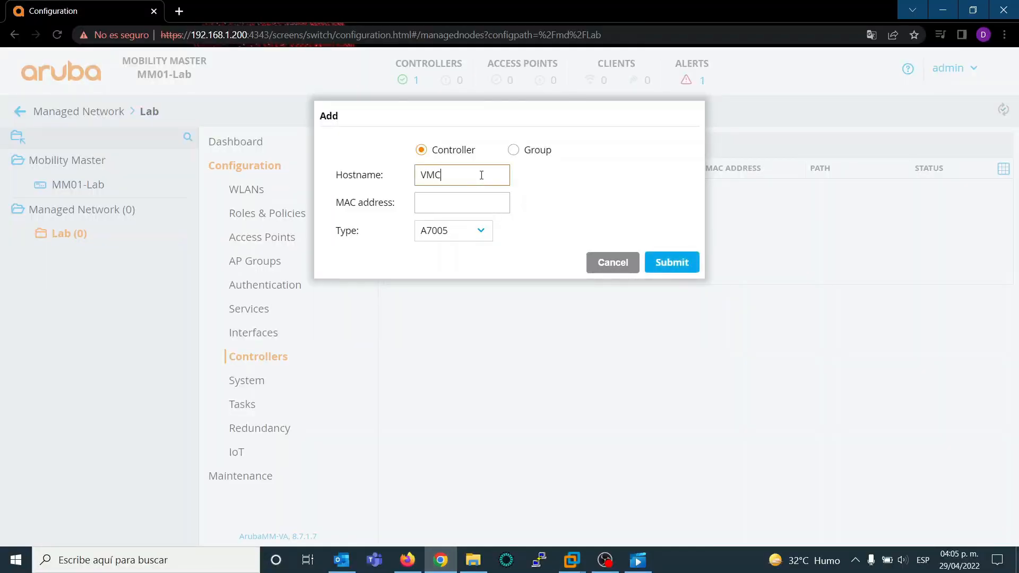
text(01_Lab)
key(Tab)
text(00:)
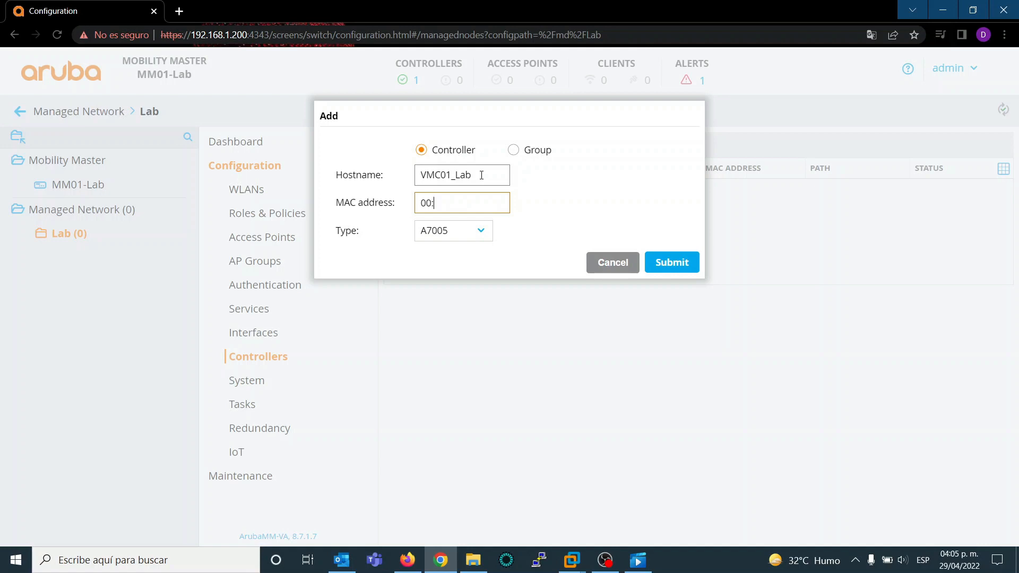
text(0c:29)
- Check the rest of VMC01_Lab's MAC address in the ArubaOS_MM01_Lab console and return to the form in Chrome
mouse_move(568, 562)
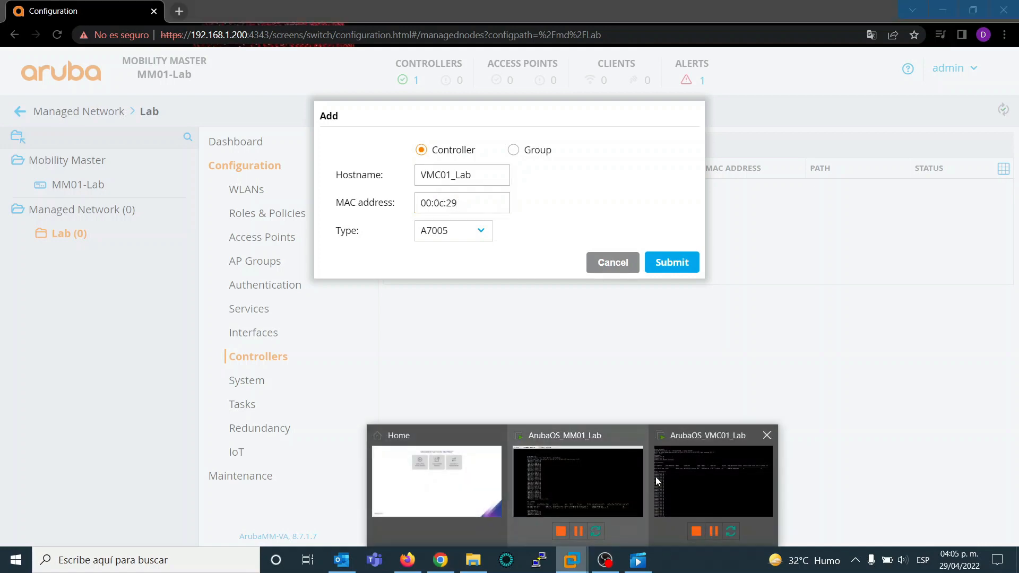
click(589, 486)
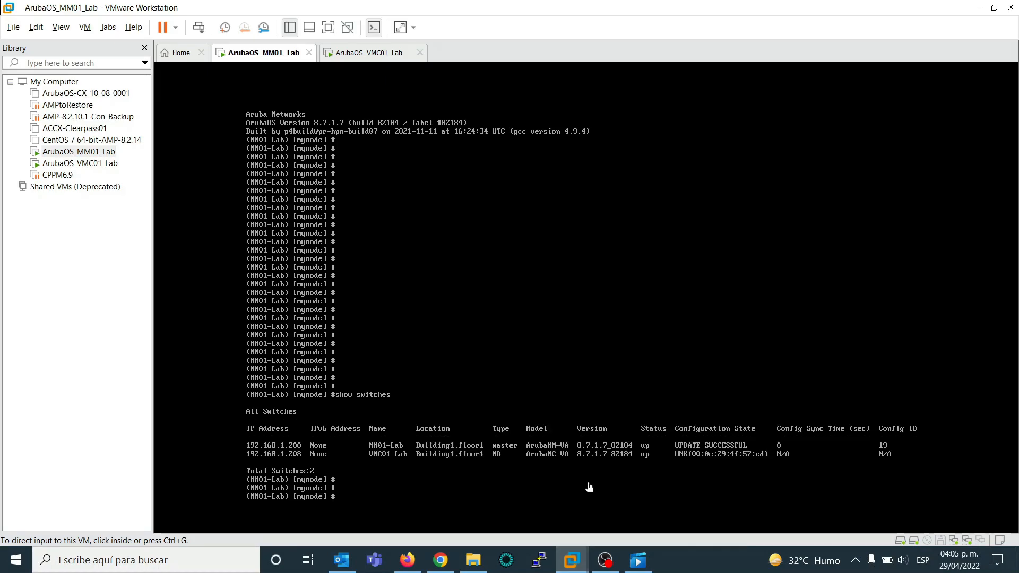
click(443, 561)
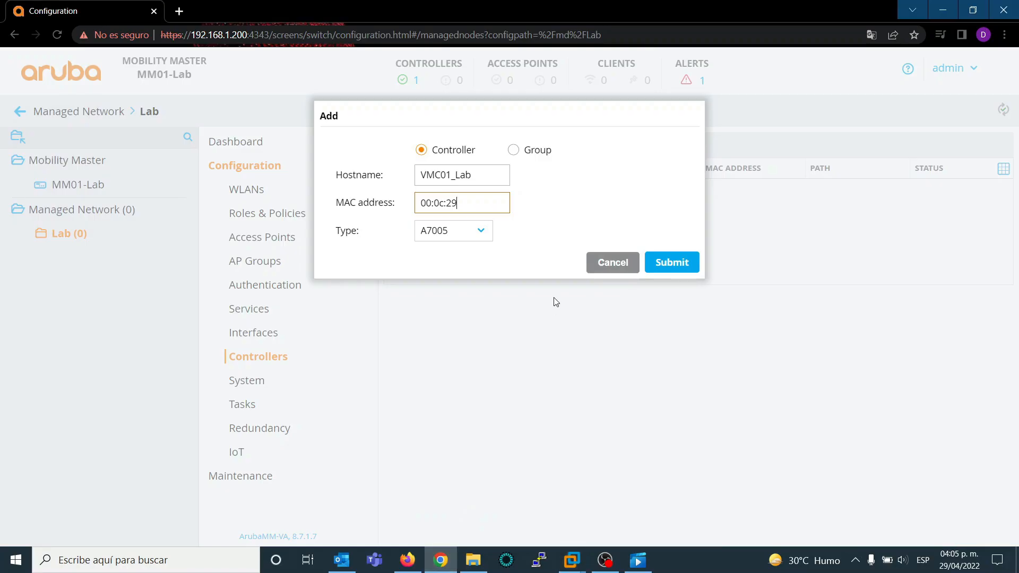
- Complete the MAC address as 00:0c:29:4f:57:ed, set the type to MC-VA and submit the new controller
text(:4f:57:ed)
click(478, 231)
click(461, 379)
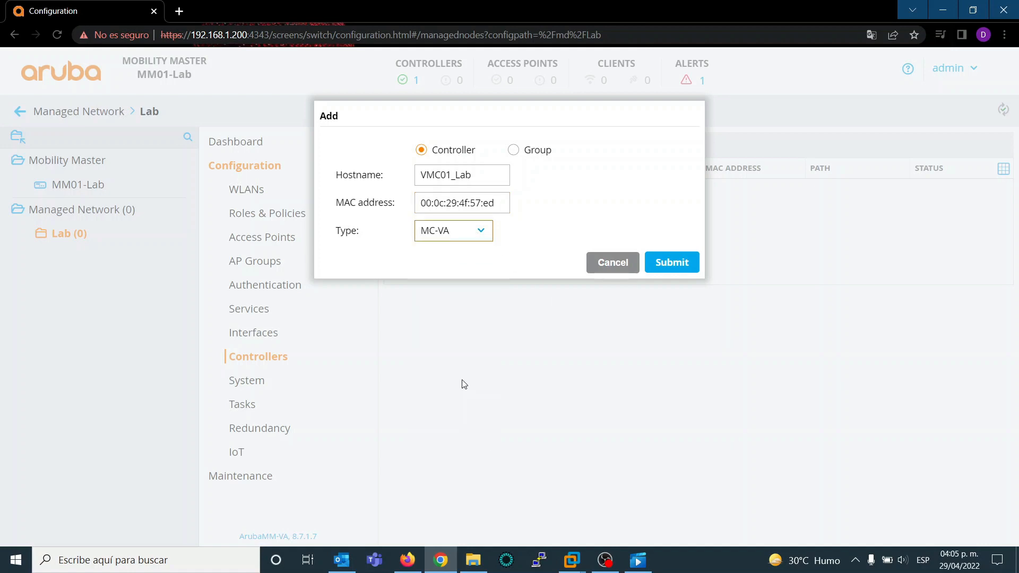
click(670, 261)
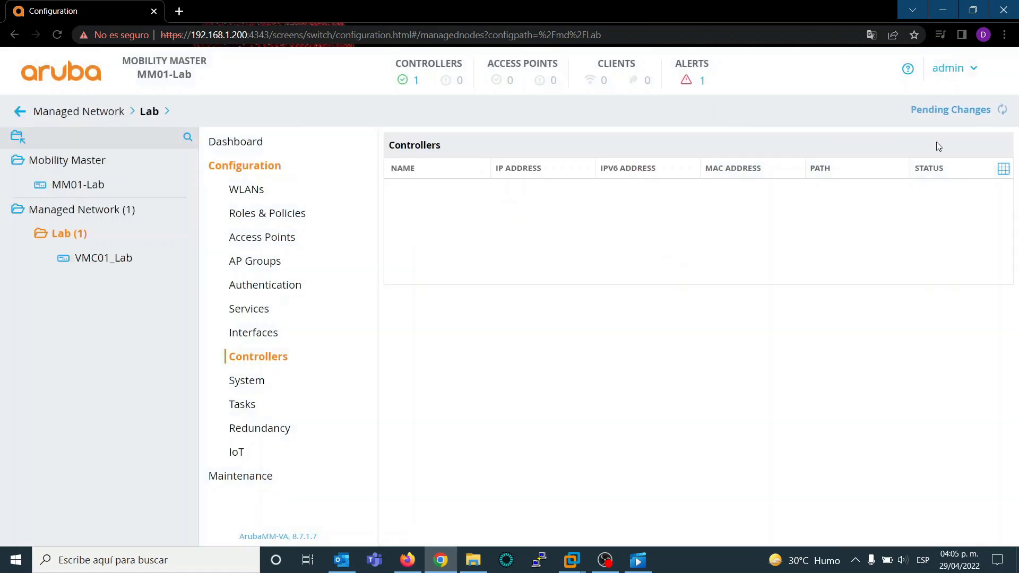
- Deploy the pending changes for controller VMC01_Lab in Managed Network > Lab and close the deployment status
click(961, 111)
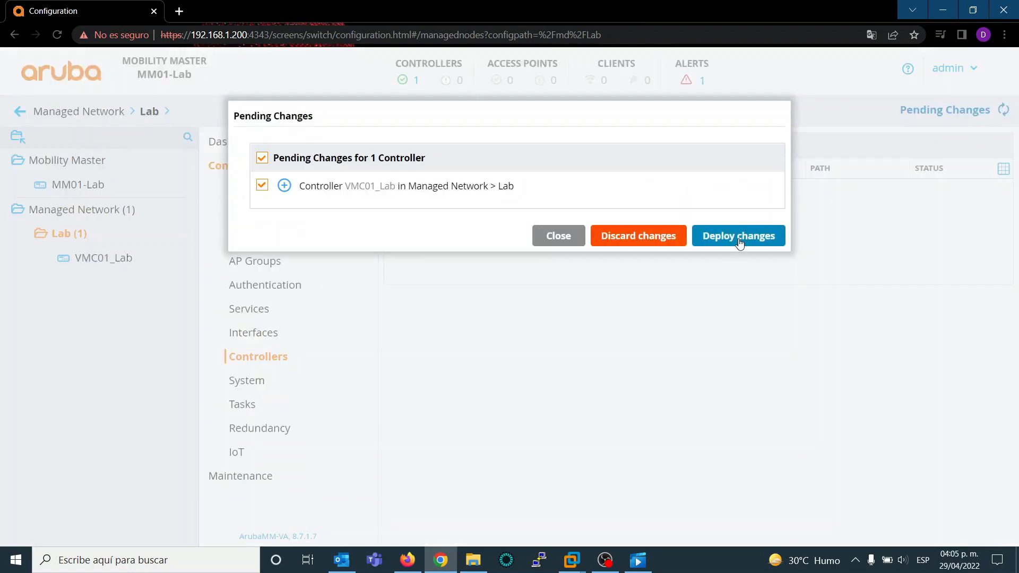
click(738, 238)
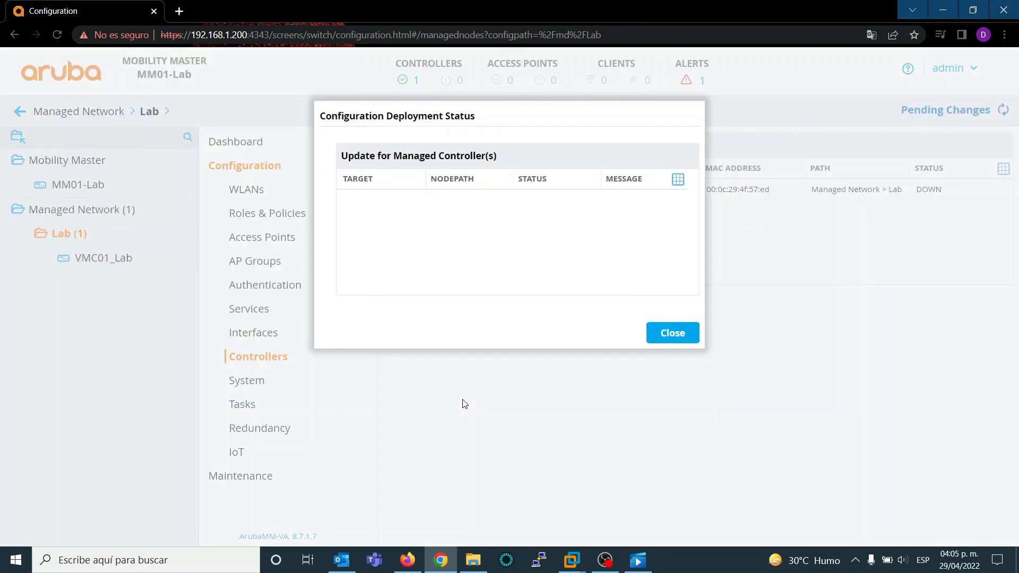
click(680, 339)
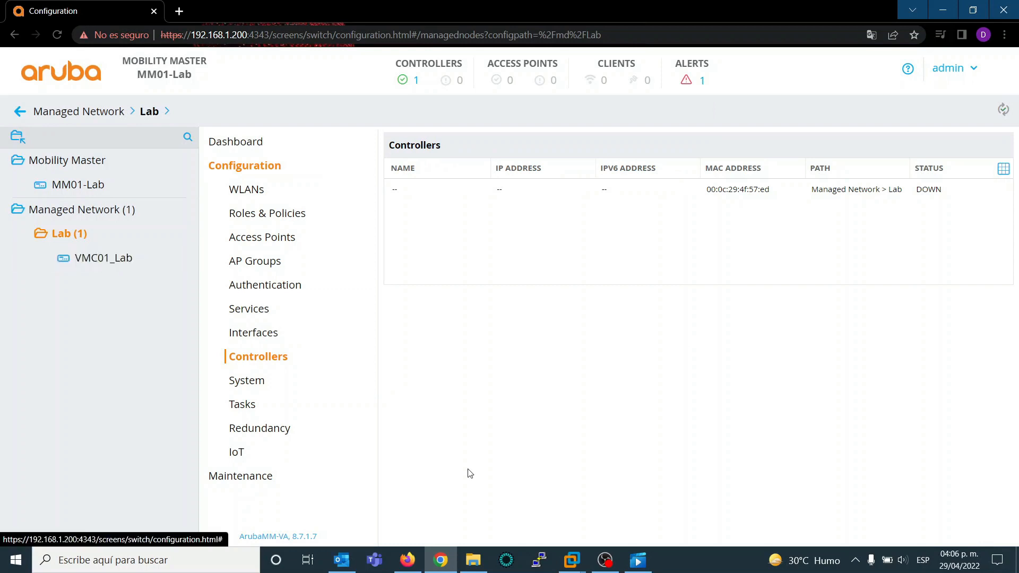
- Switch to the ArubaOS_MM01_Lab console in VMware Workstation and run show switches repeatedly to check VMC01_Lab's configuration state
mouse_move(575, 564)
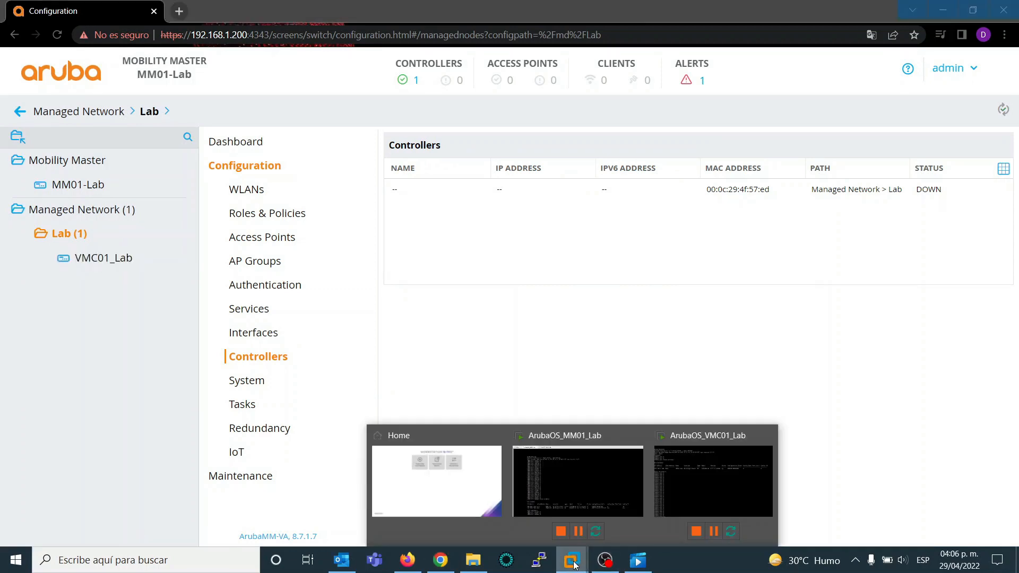
click(589, 520)
click(586, 403)
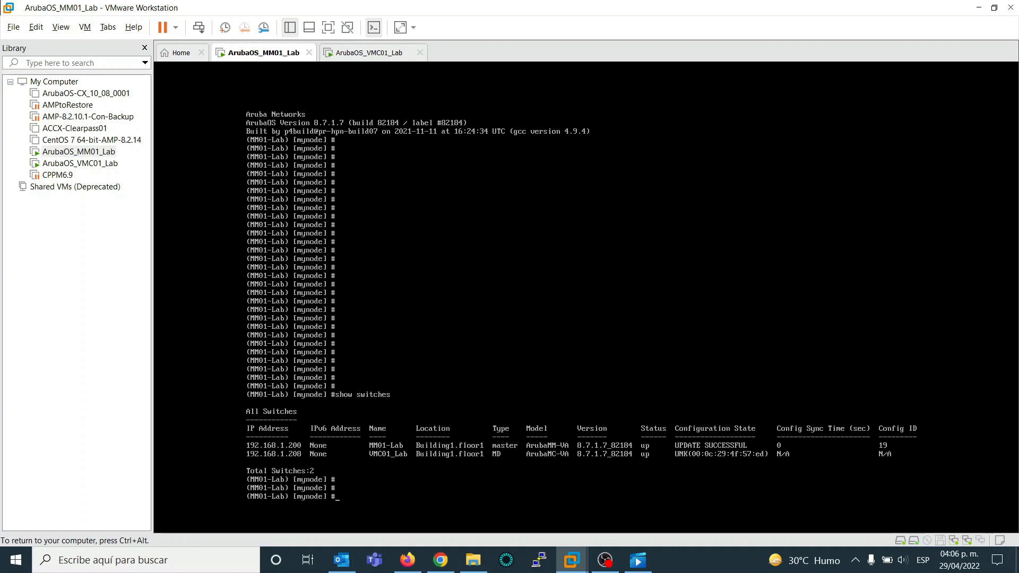
key(Up)
key(Return)
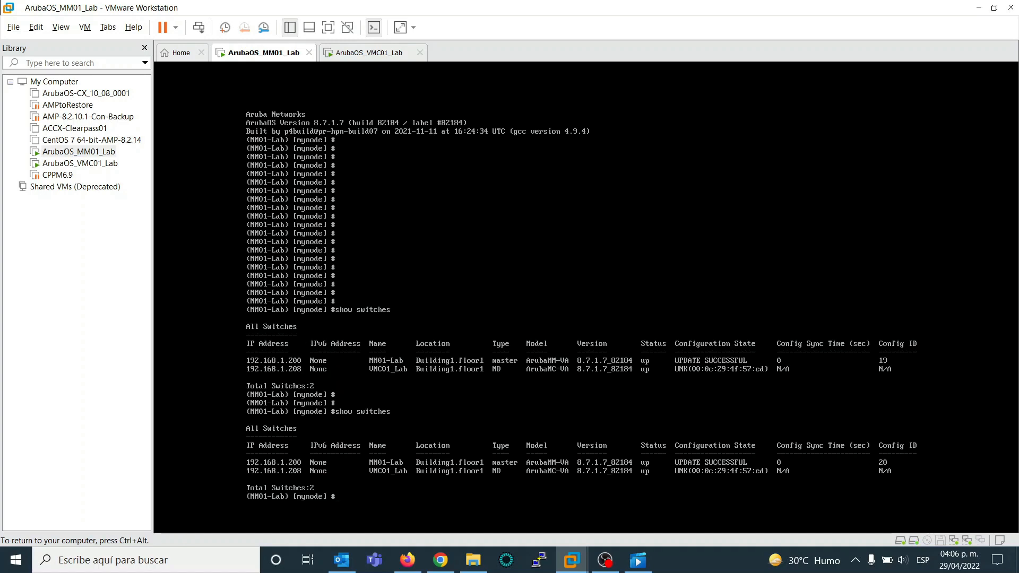
key(Up)
key(Return)
key(Up)
key(Return)
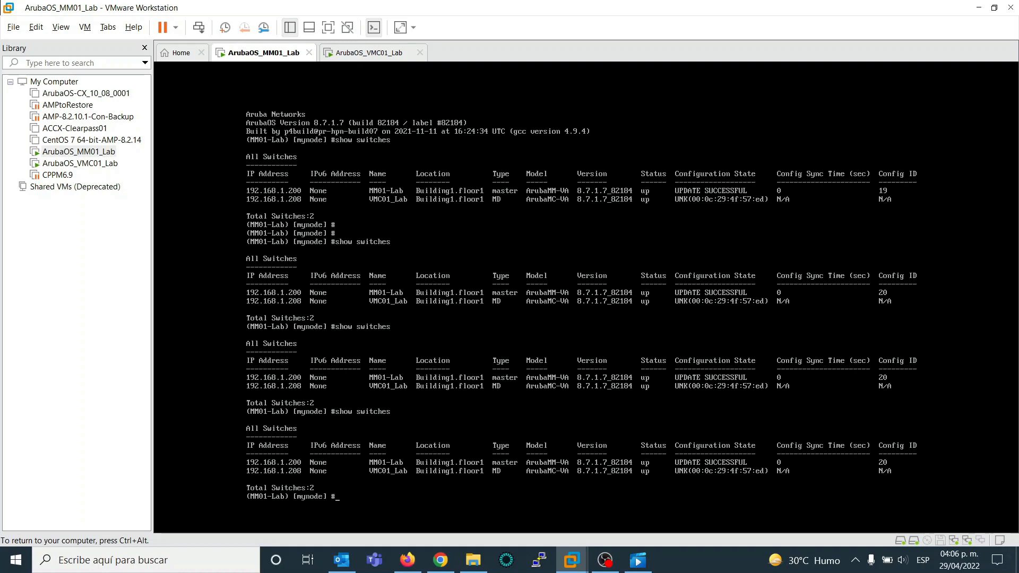
key(Up)
key(Return)
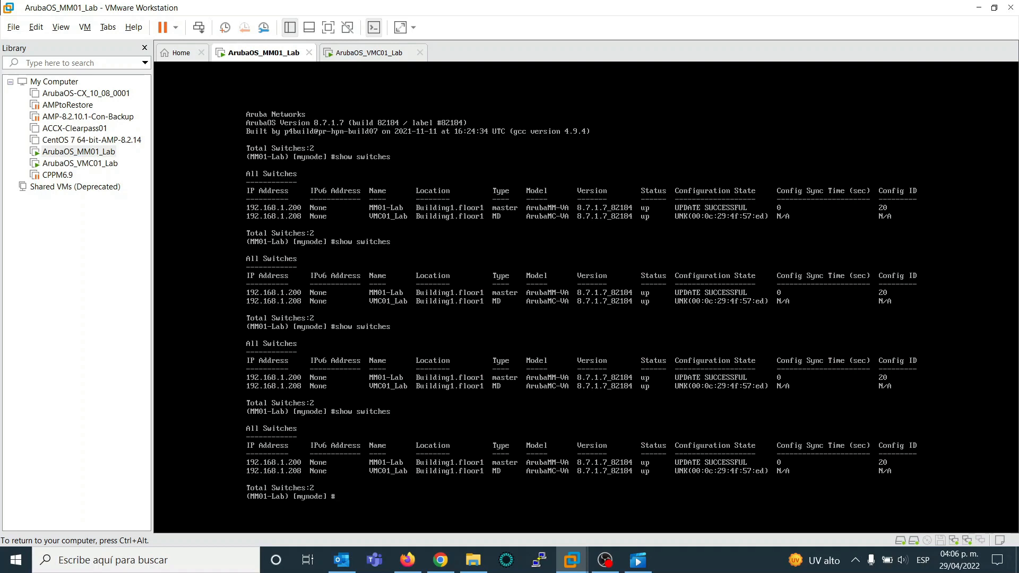
key(Up)
key(Return)
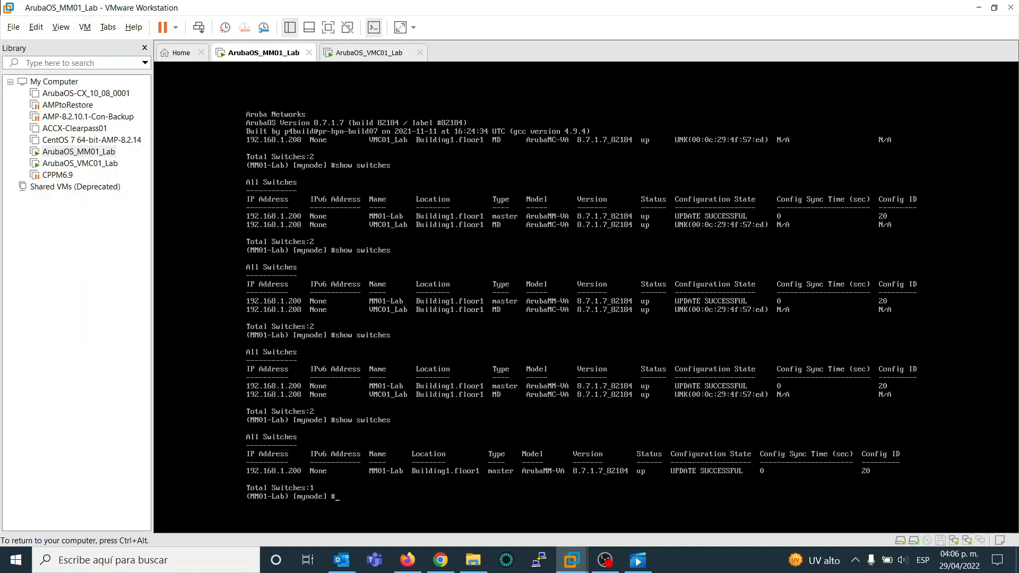
- Repeat show switches on the Mobility Master to check whether VMC01_Lab is listed under its registered name
key(Up)
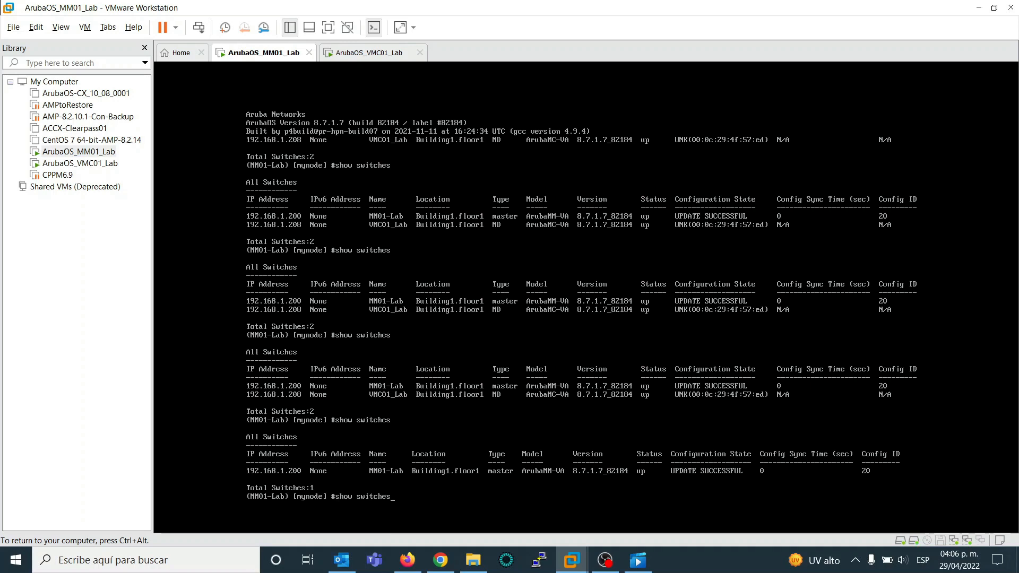
key(Return)
key(Return)
key(Return)
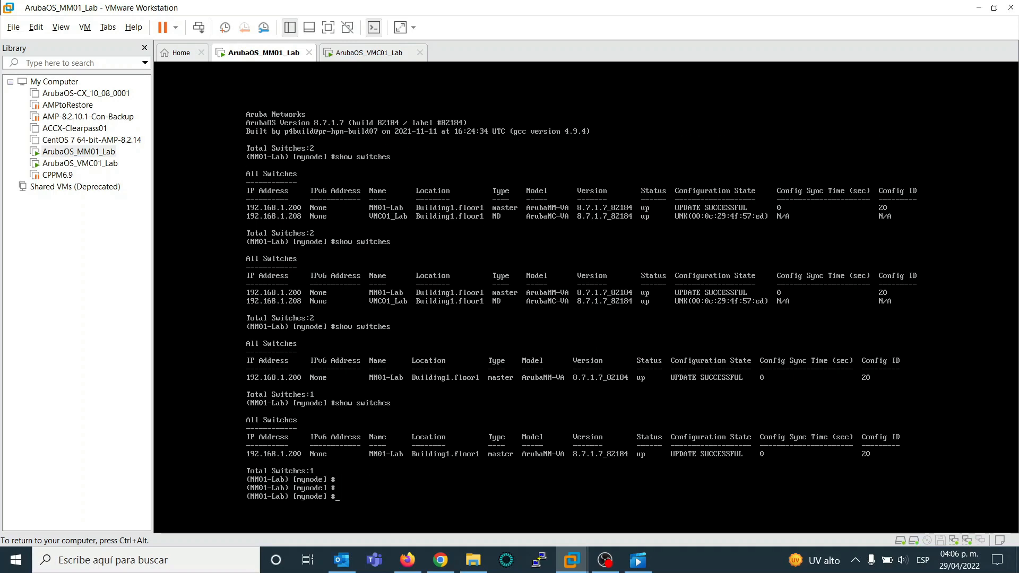
key(Up)
key(Return)
key(Up)
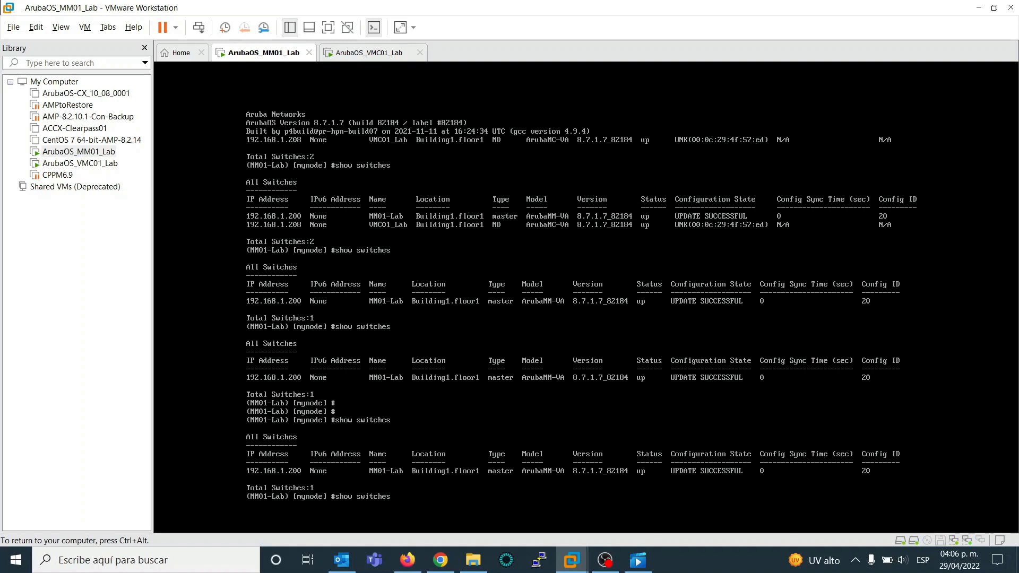
key(Return)
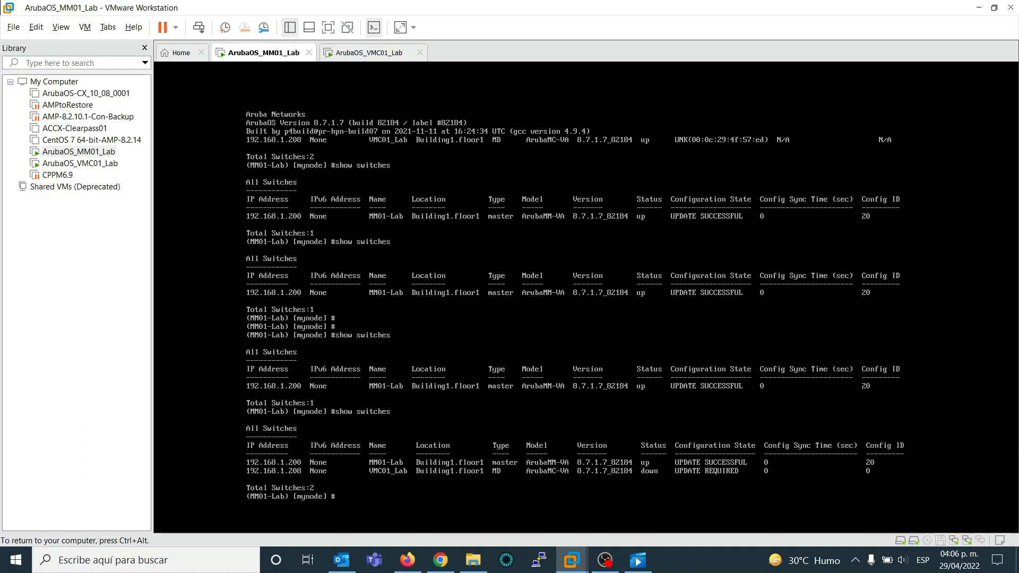
- Monitor the configuration propagation to VMC01_Lab by rerunning show switches until its update has finished
text(show switches)
key(Return)
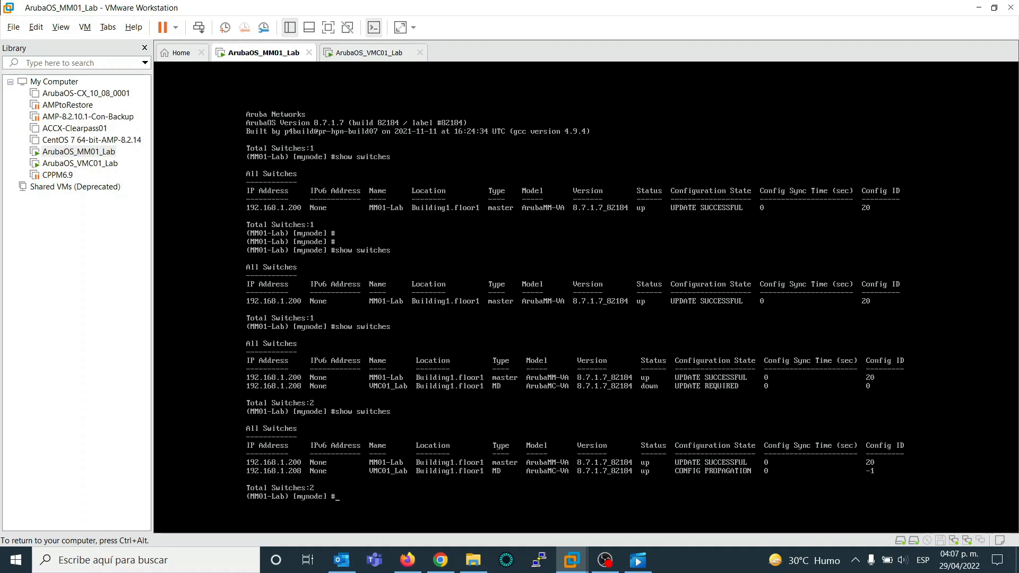
key(Up)
key(Return)
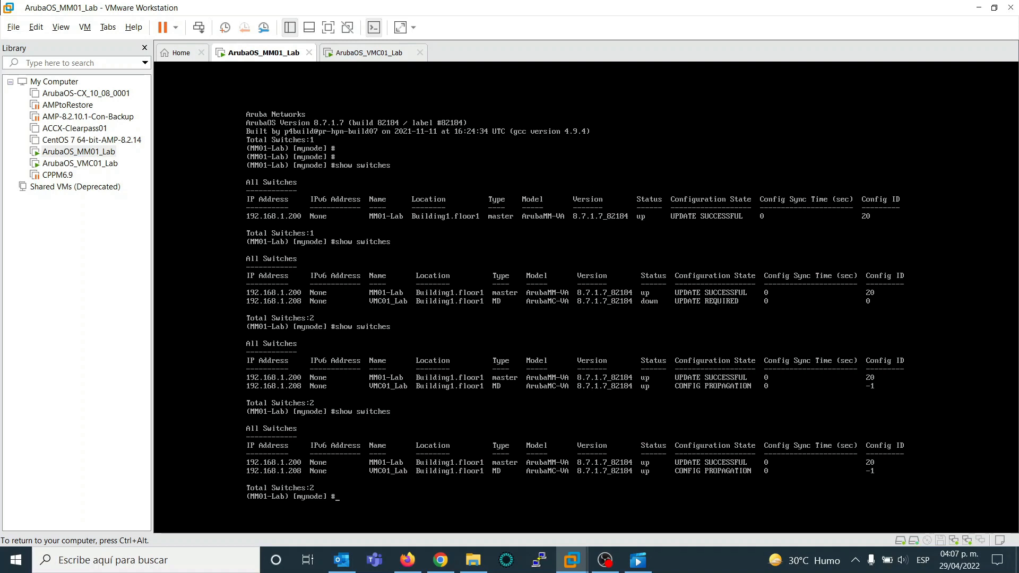
key(Return)
key(Return)
key(Return)
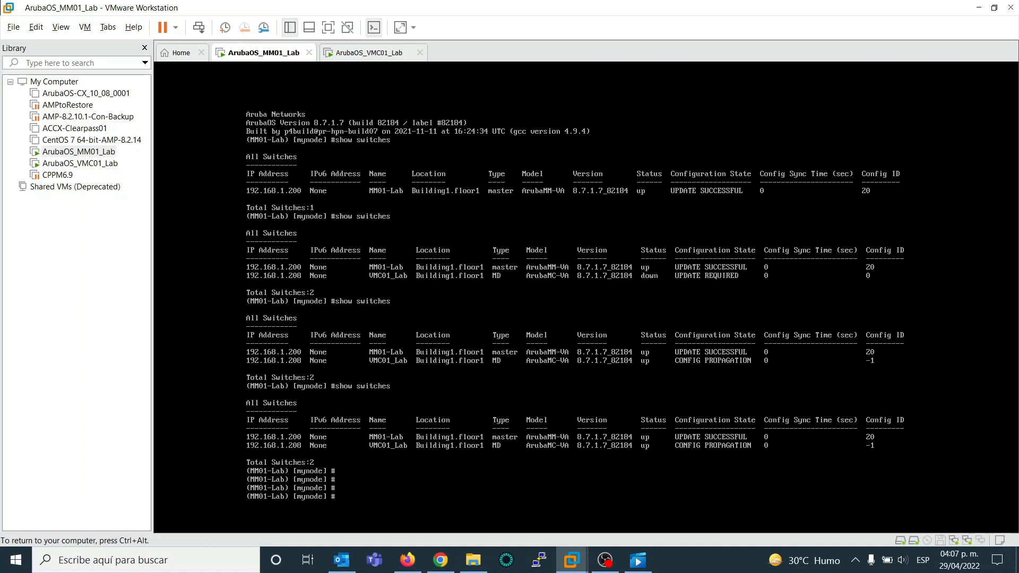
key(Return)
key(Up)
key(Return)
key(Up)
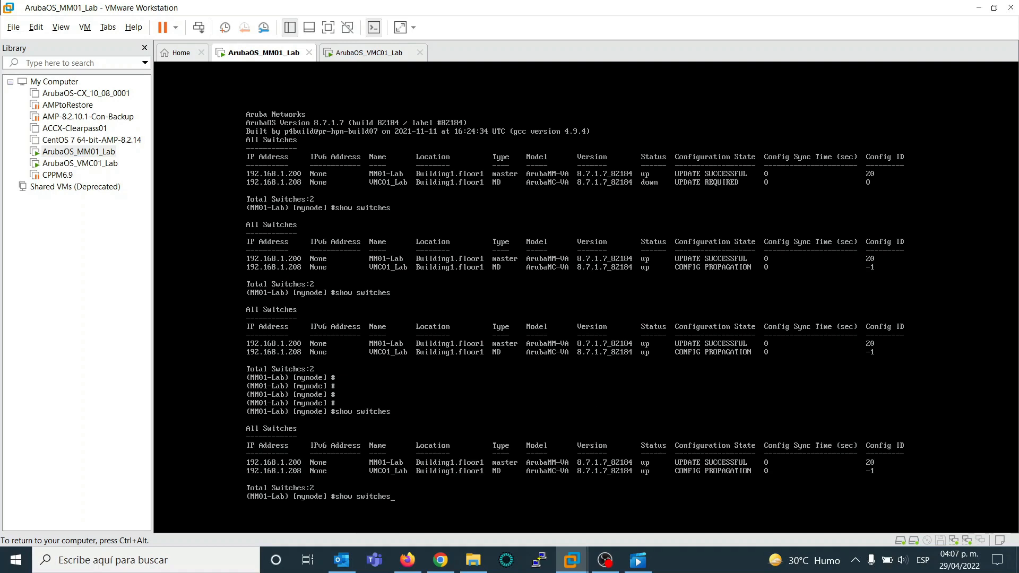
key(Return)
key(Up)
key(Return)
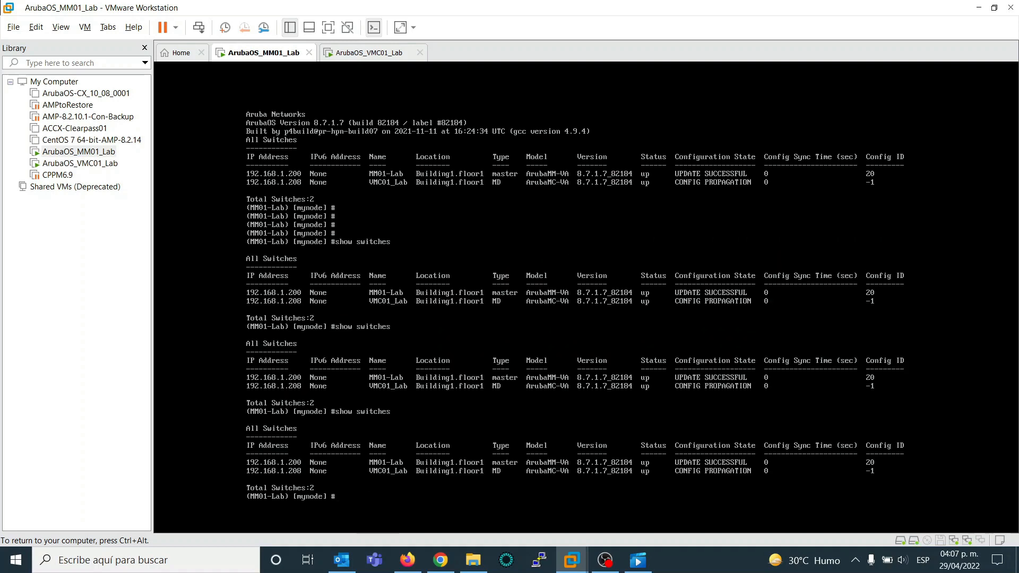
key(Return)
key(Return)
key(Return)
key(Return)
key(Return)
key(Up)
key(Return)
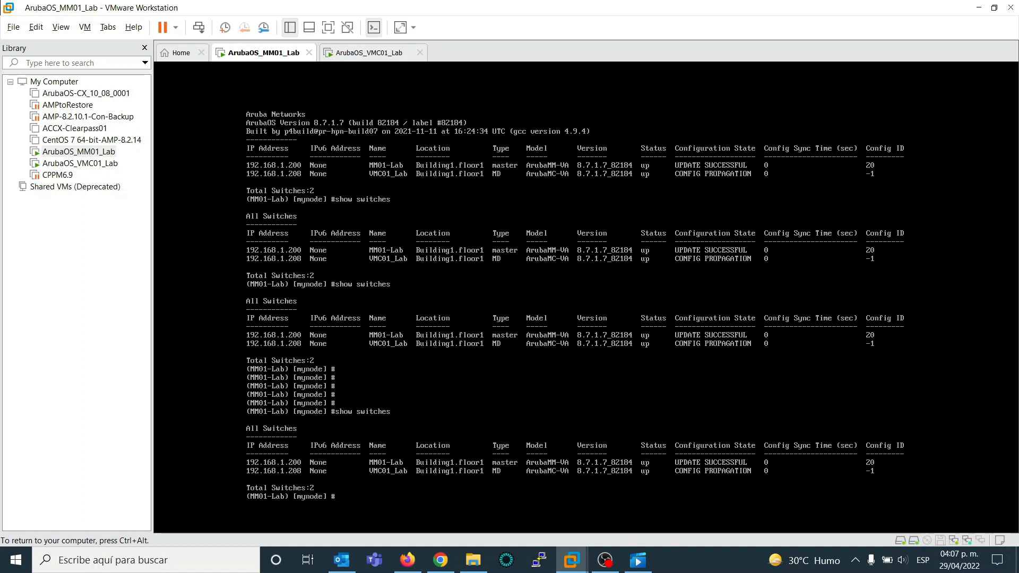
text(show switches)
key(Return)
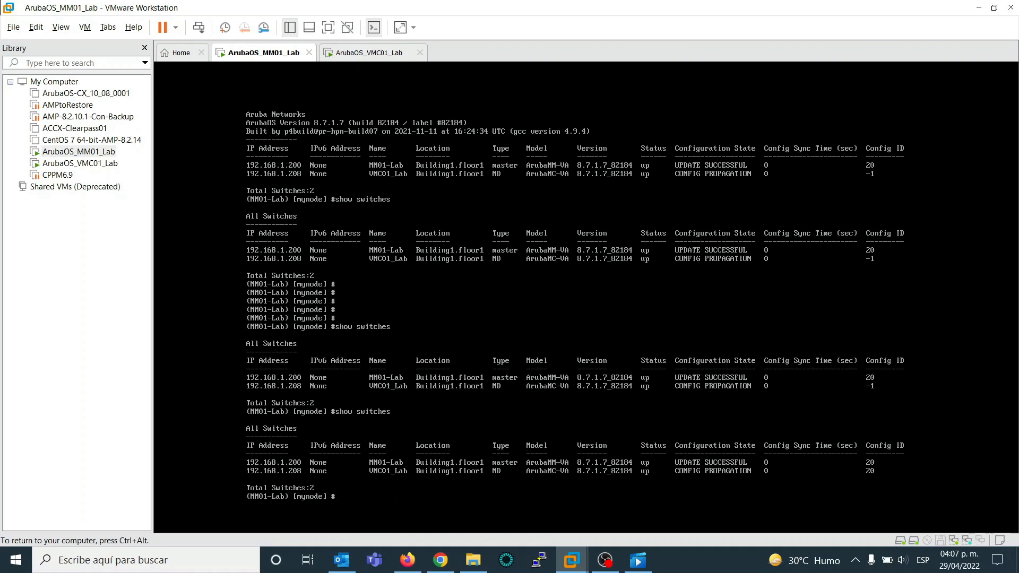
key(Up)
key(Return)
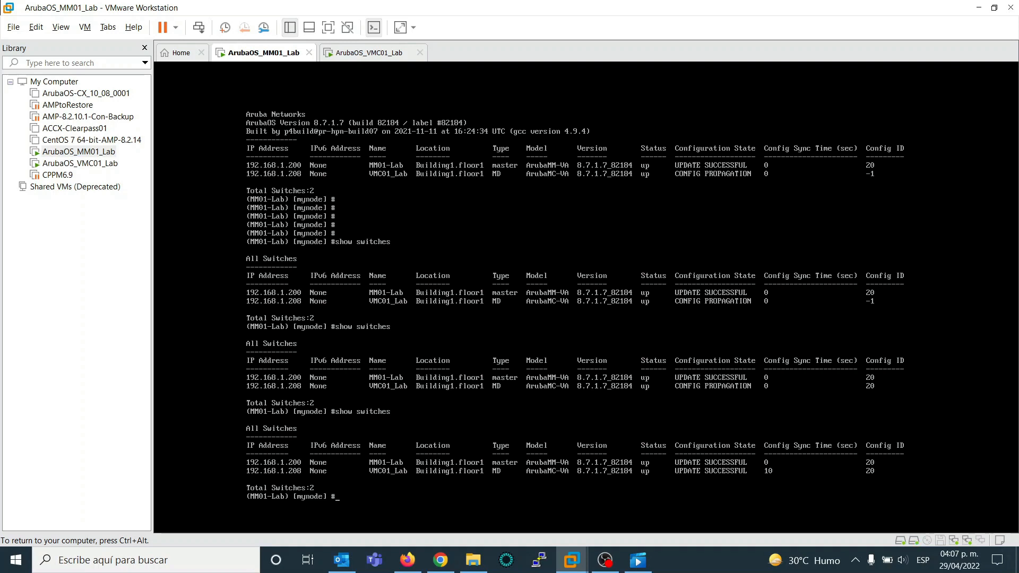
key(Return)
key(Return)
key(Return)
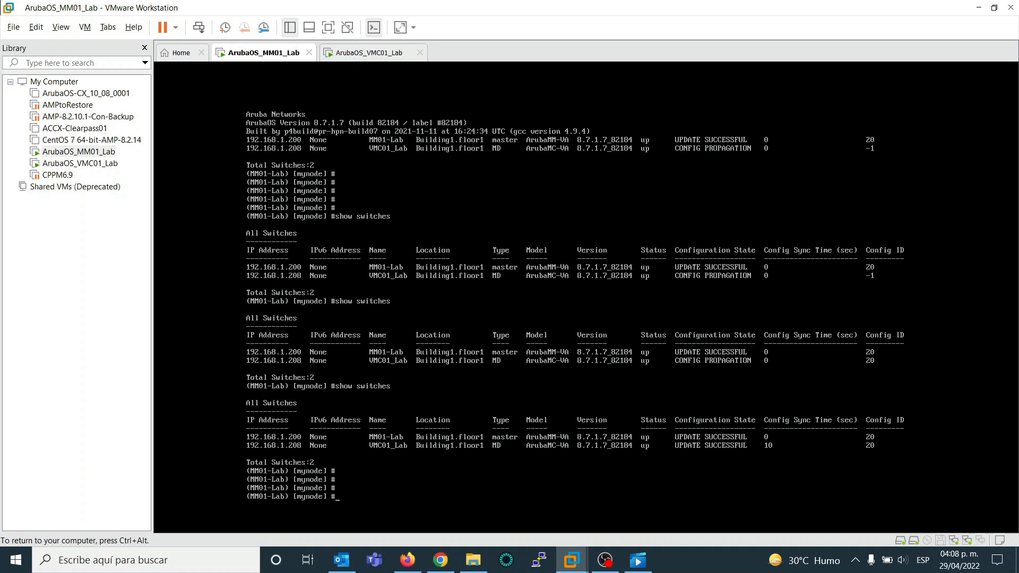
key(Return)
key(Return)
key(Return)
key(Return)
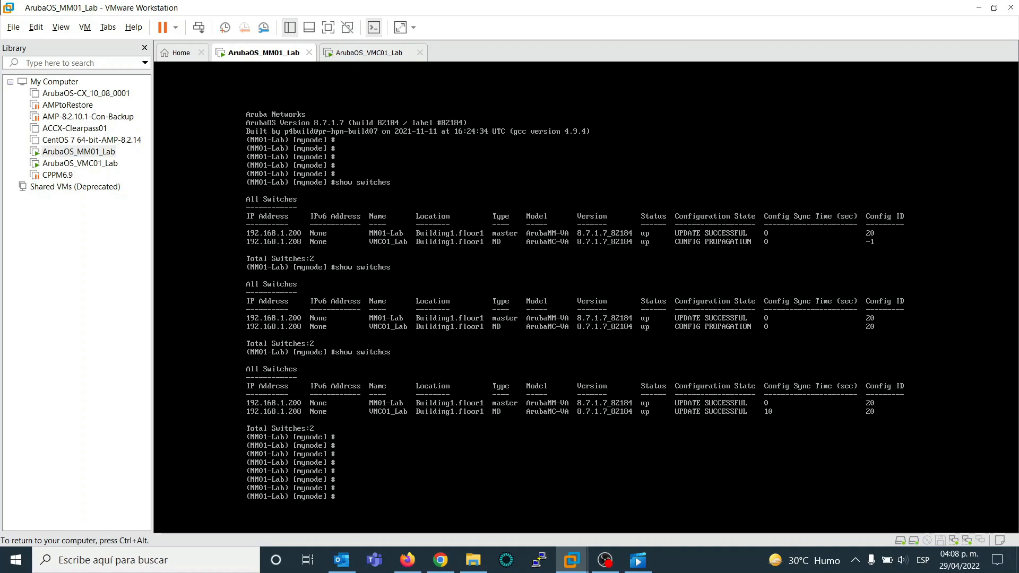